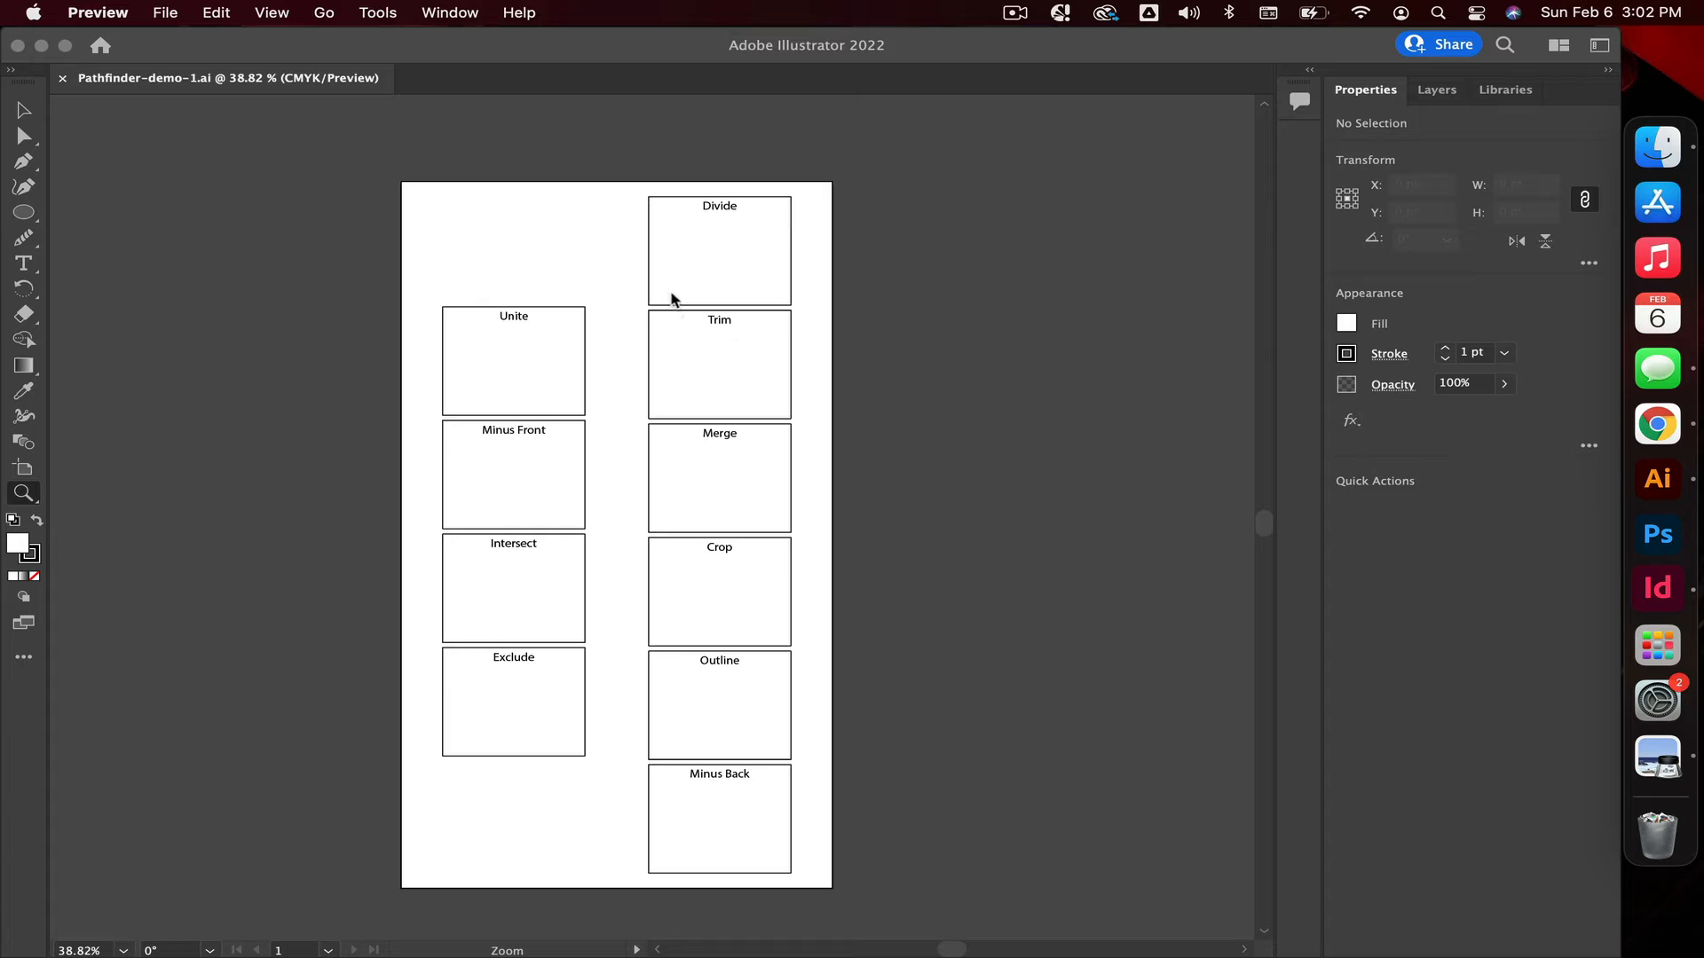
Quit Preview and draw a yellow circle with a blue star overlapping its upper-left edge in the Unite box, about 109 pt wide overall.
{"action": "key", "text": "super+q"}
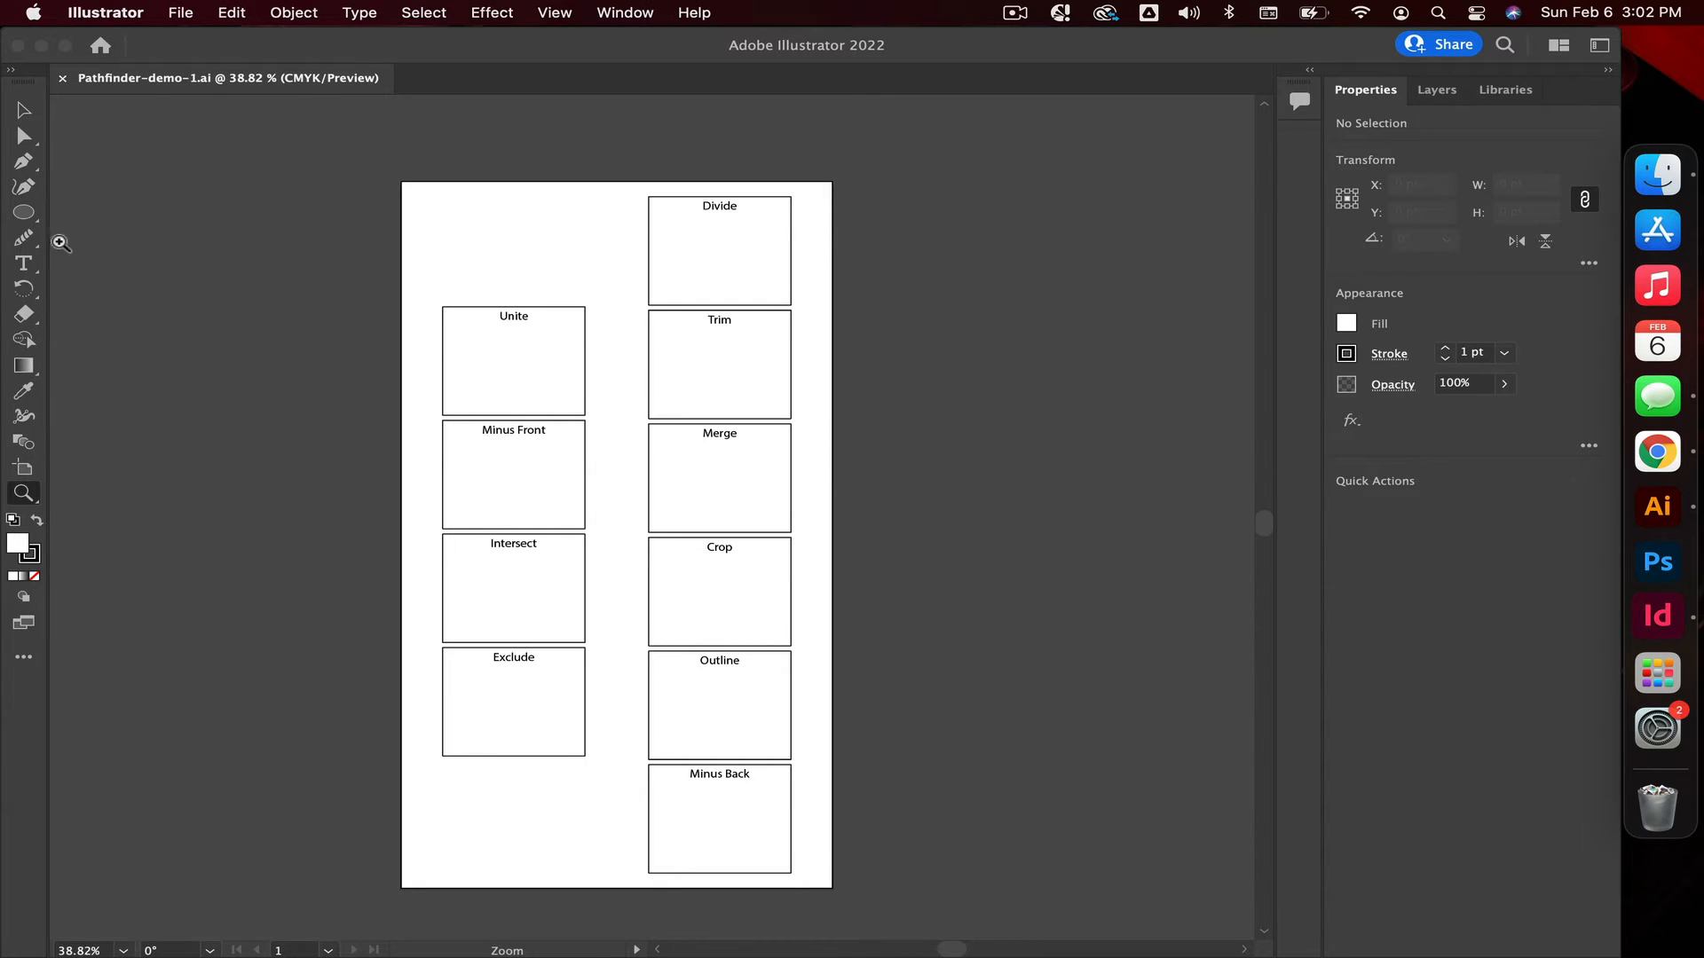
{"action": "left_click", "coordinate": [23, 212]}
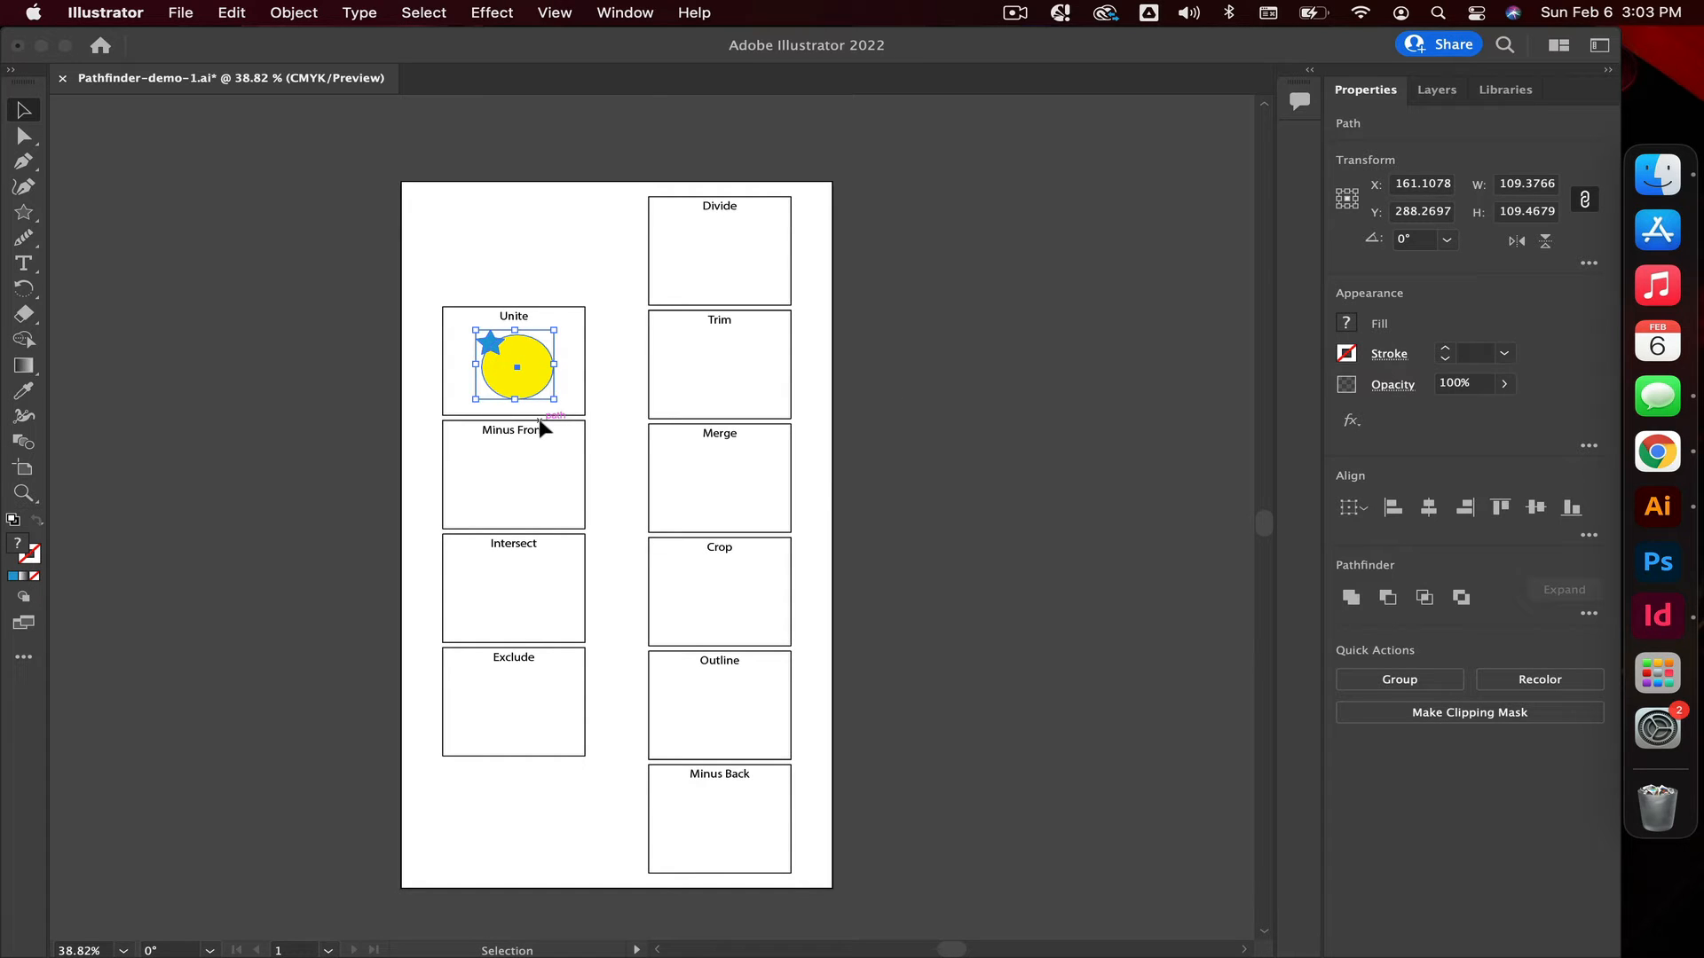
Duplicate the star-and-circle pair into every other labelled box, from Minus Front to Exclude and from Divide to Minus Back.
{"action": "right_click", "coordinate": [531, 380]}
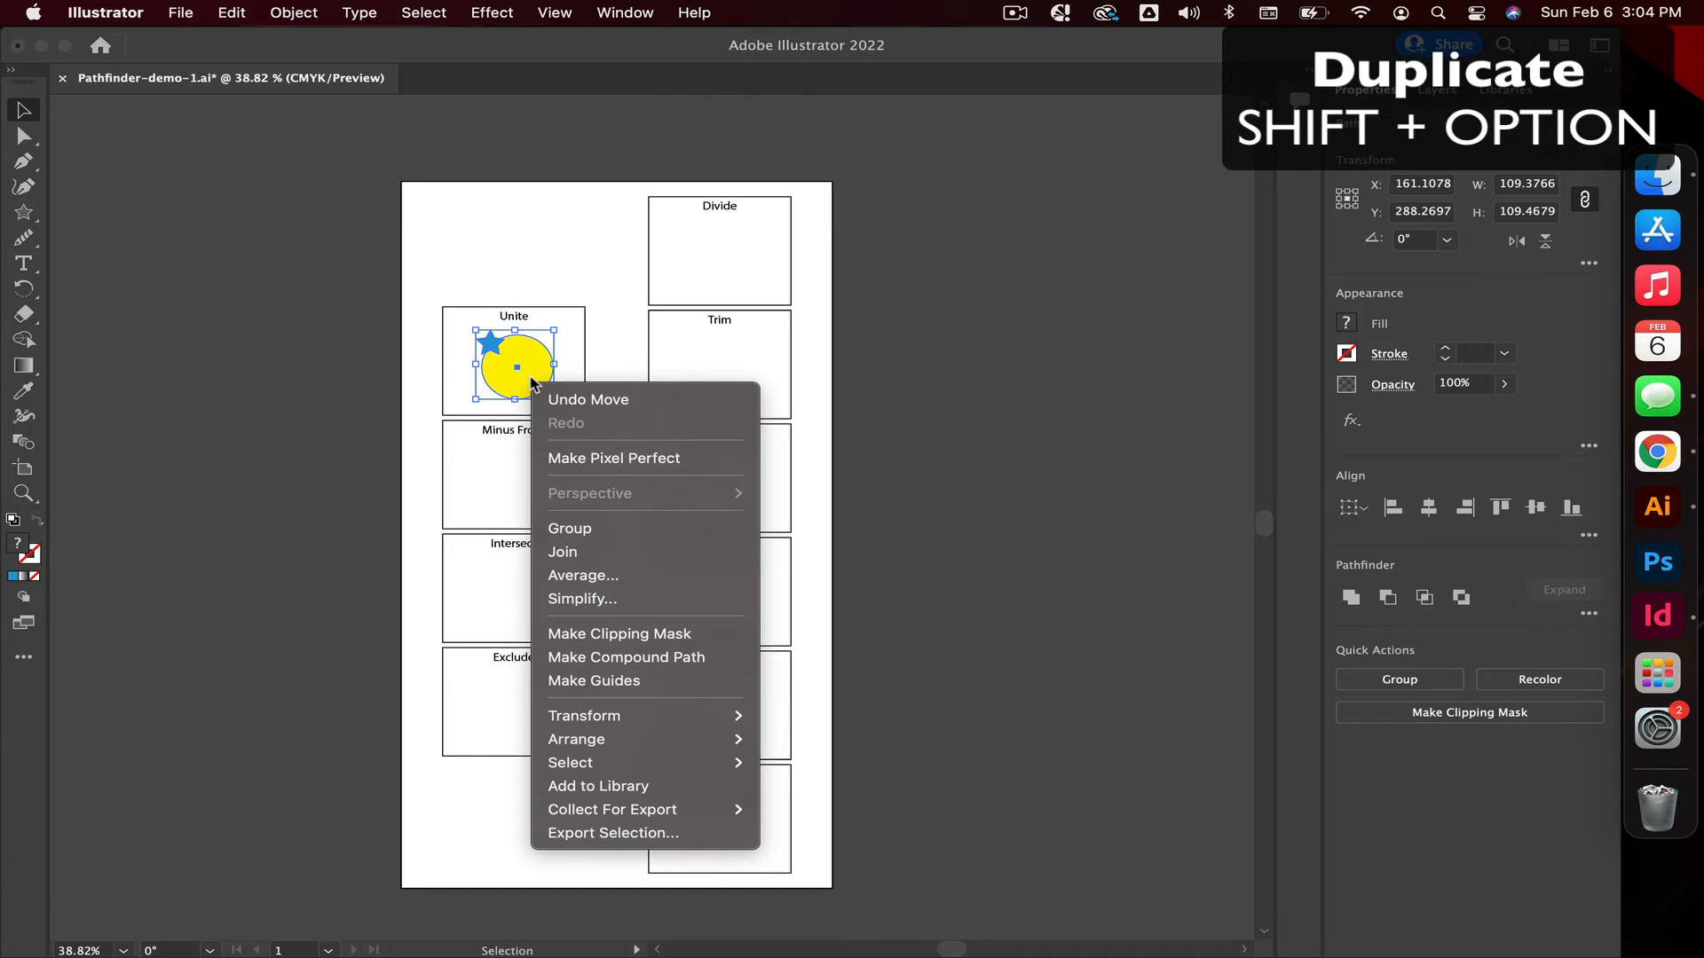
{"action": "left_click", "coordinate": [535, 374]}
{"action": "left_click_drag", "start_coordinate": [541, 369], "coordinate": [565, 475]}
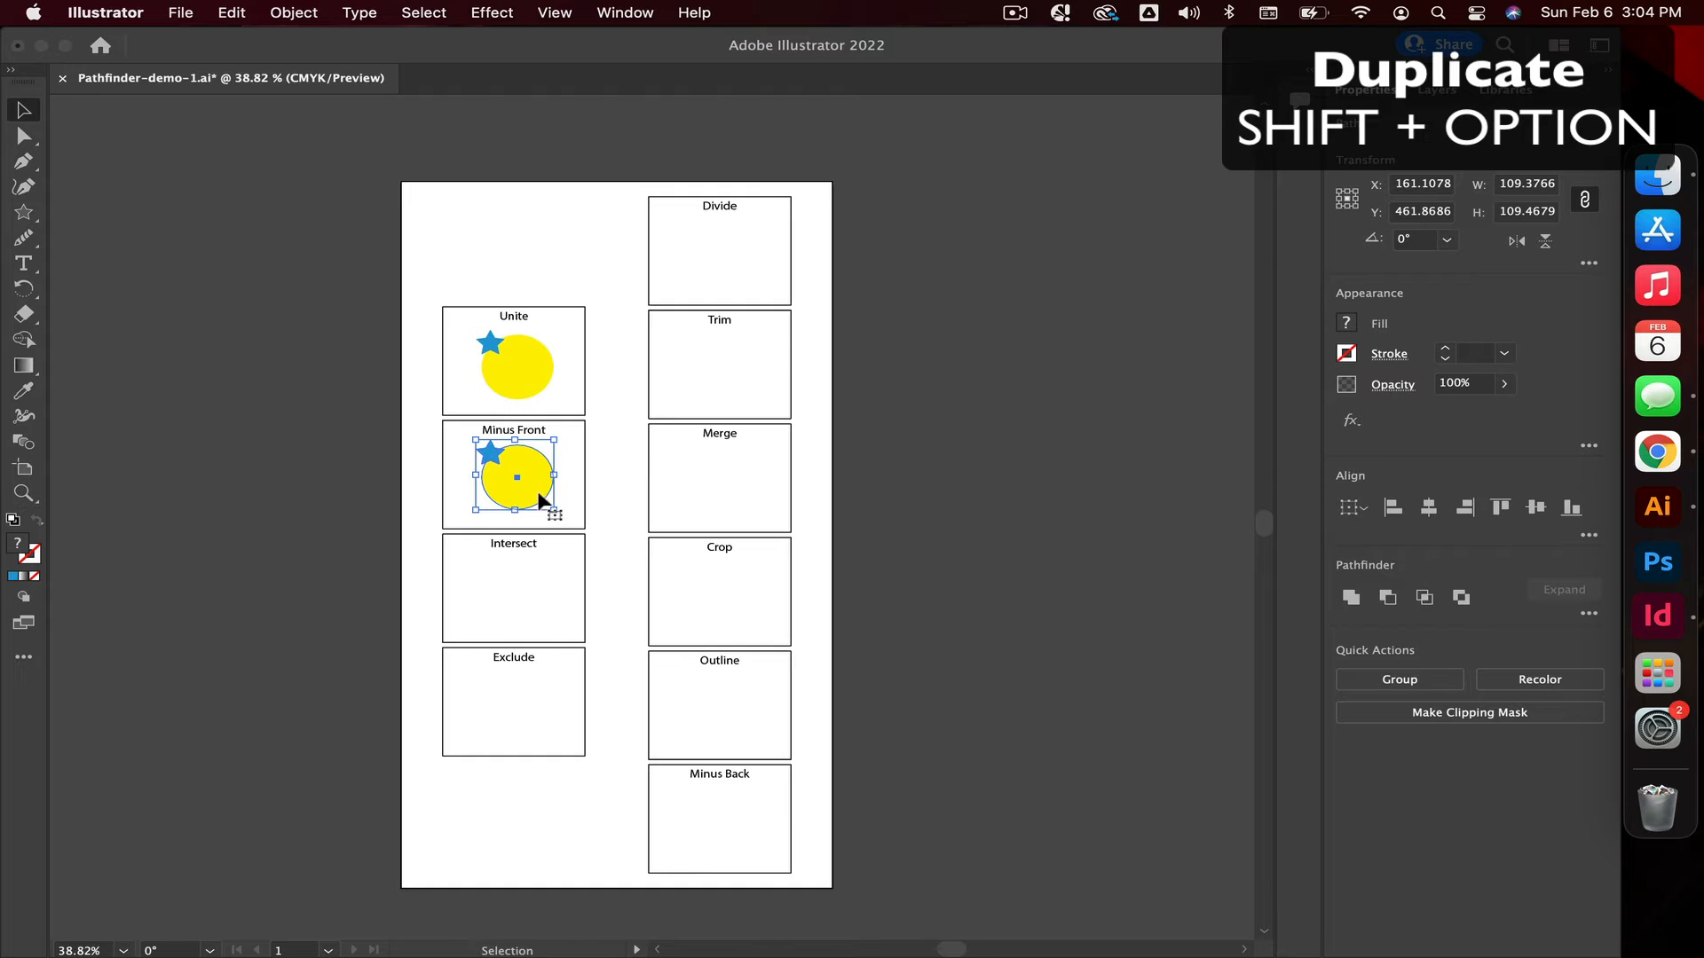
{"action": "left_click_drag", "start_coordinate": [537, 484], "coordinate": [533, 604]}
{"action": "key", "text": "super+d"}
{"action": "left_click_drag", "start_coordinate": [550, 726], "coordinate": [726, 488]}
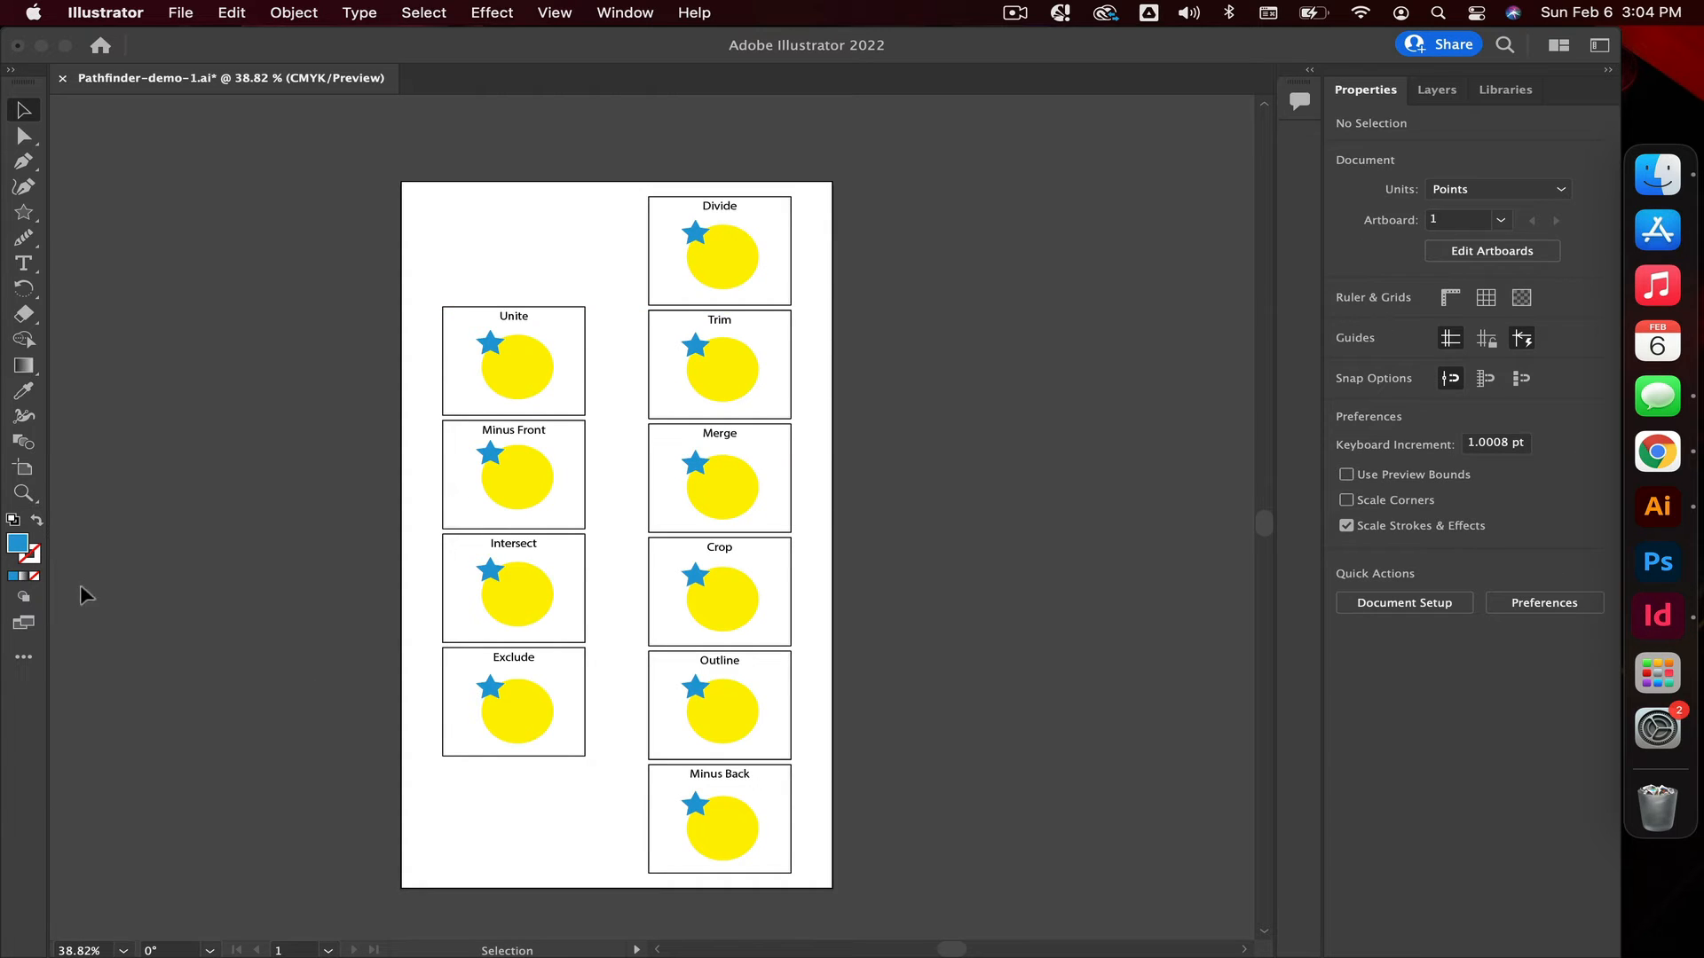
Combine the star and circle in the Unite box into a single shape using the Unite shape mode.
{"action": "left_click", "coordinate": [16, 500]}
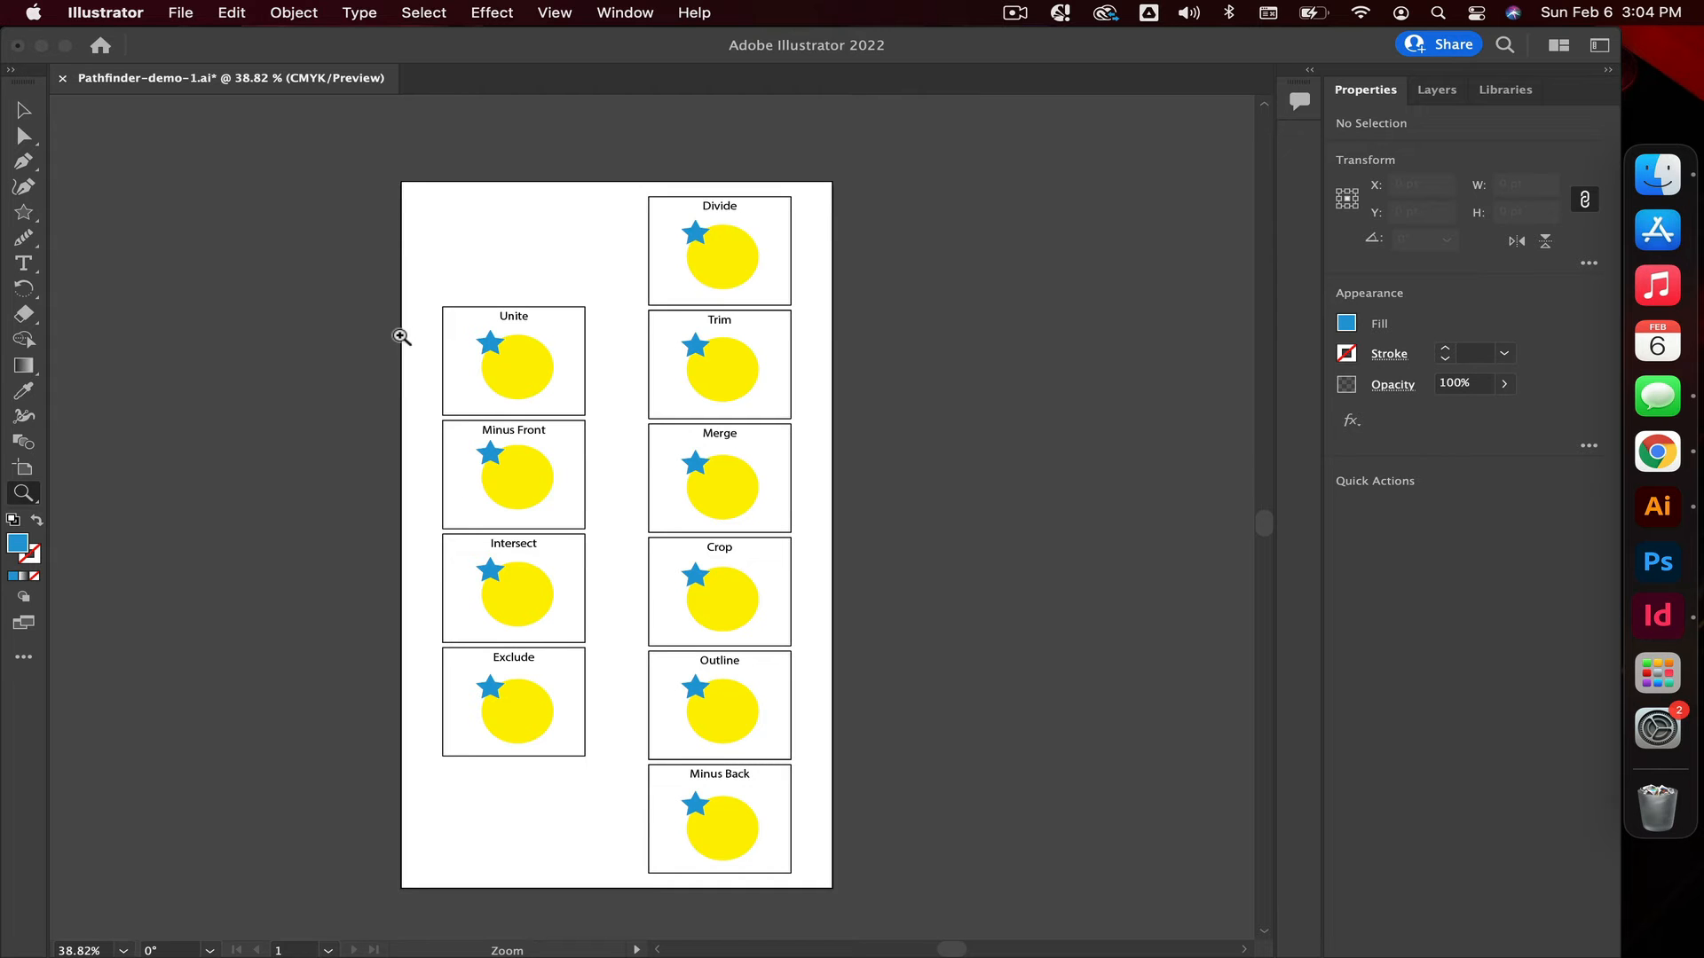
{"action": "left_click_drag", "start_coordinate": [401, 339], "coordinate": [543, 332]}
{"action": "left_click", "coordinate": [19, 113]}
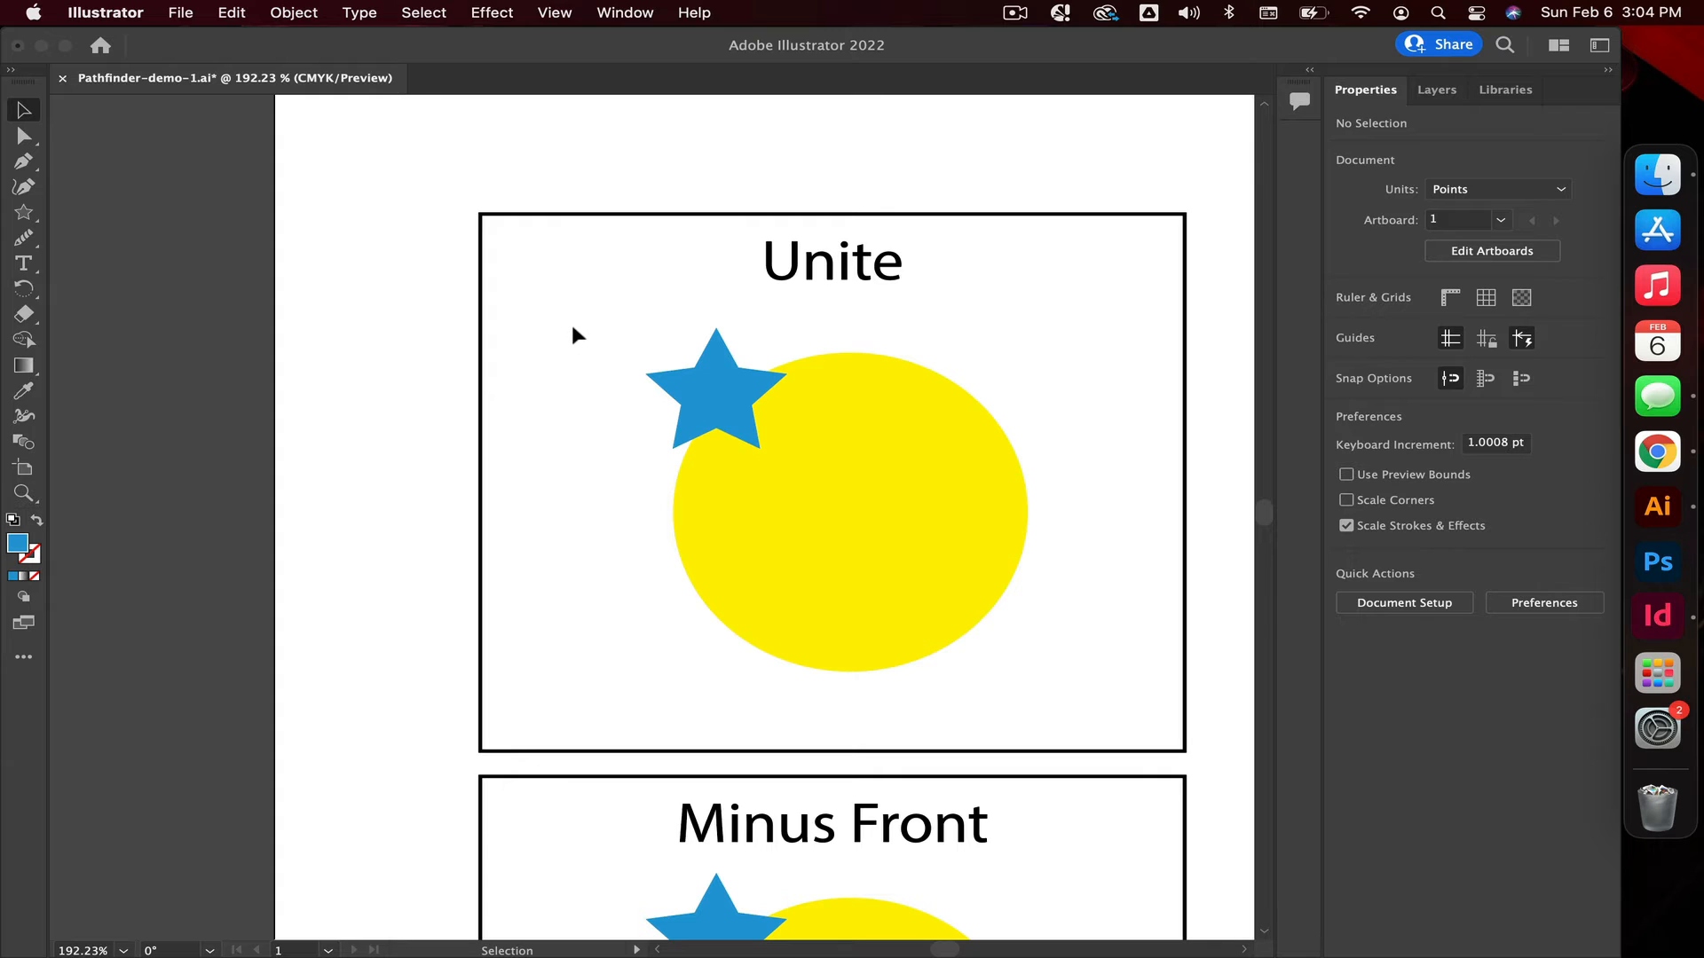
{"action": "left_click_drag", "start_coordinate": [571, 327], "coordinate": [1104, 616]}
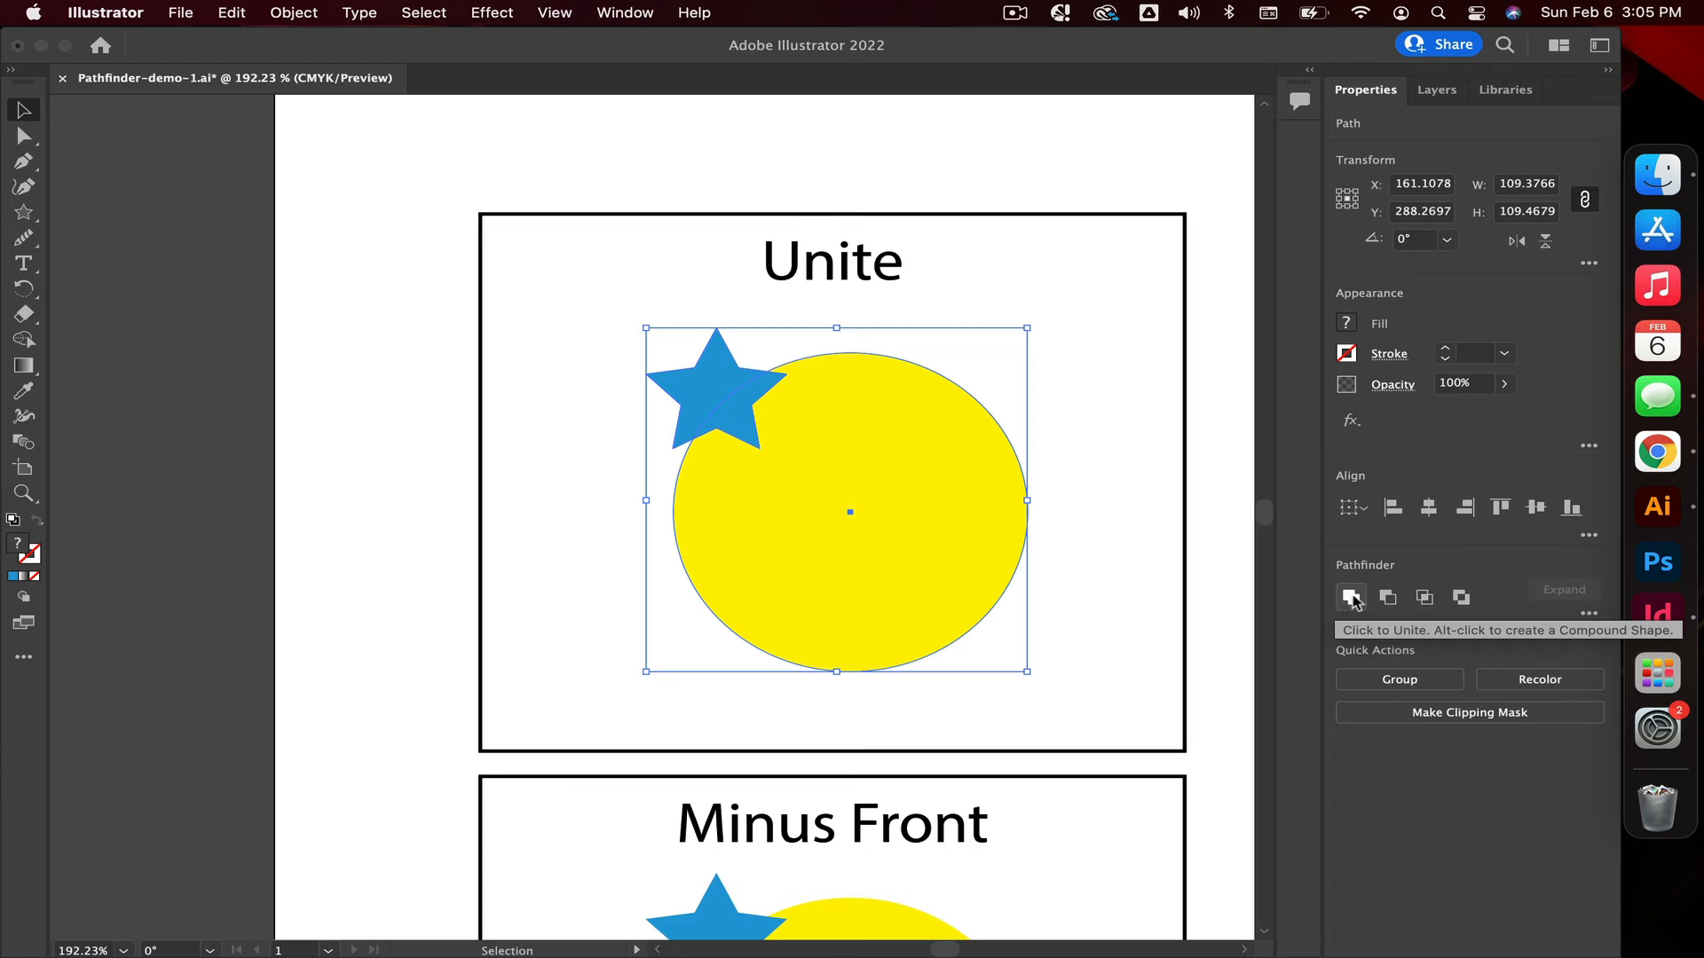
{"action": "left_click", "coordinate": [1588, 615]}
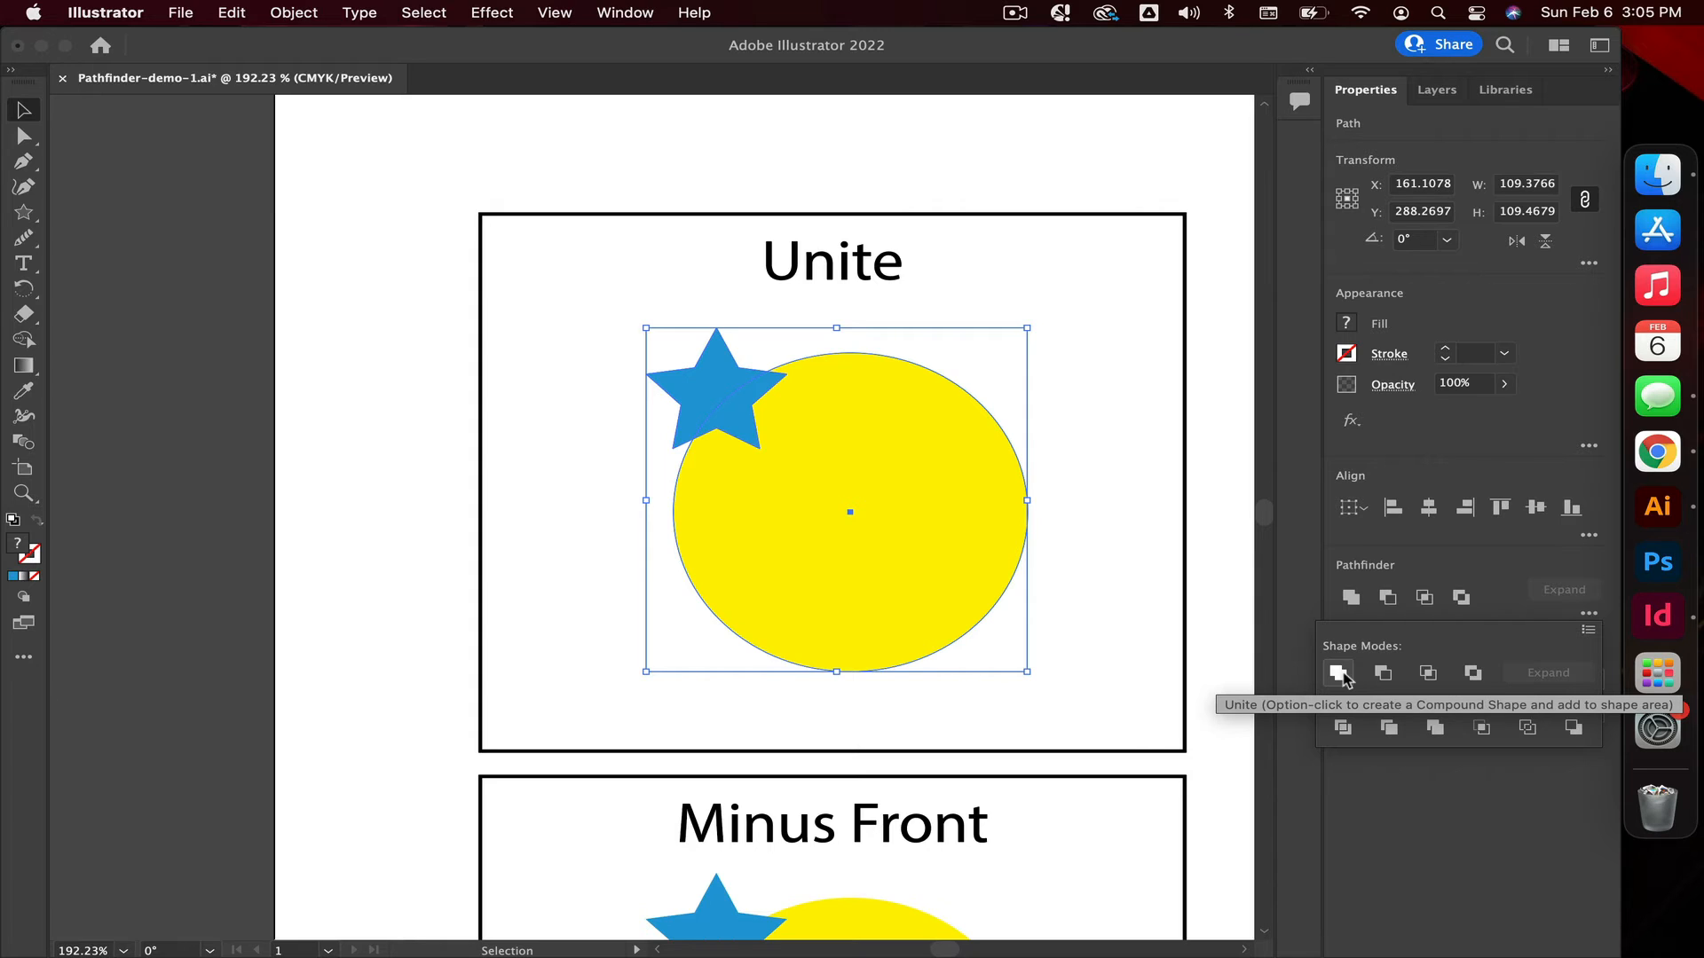
{"action": "left_click", "coordinate": [1339, 675]}
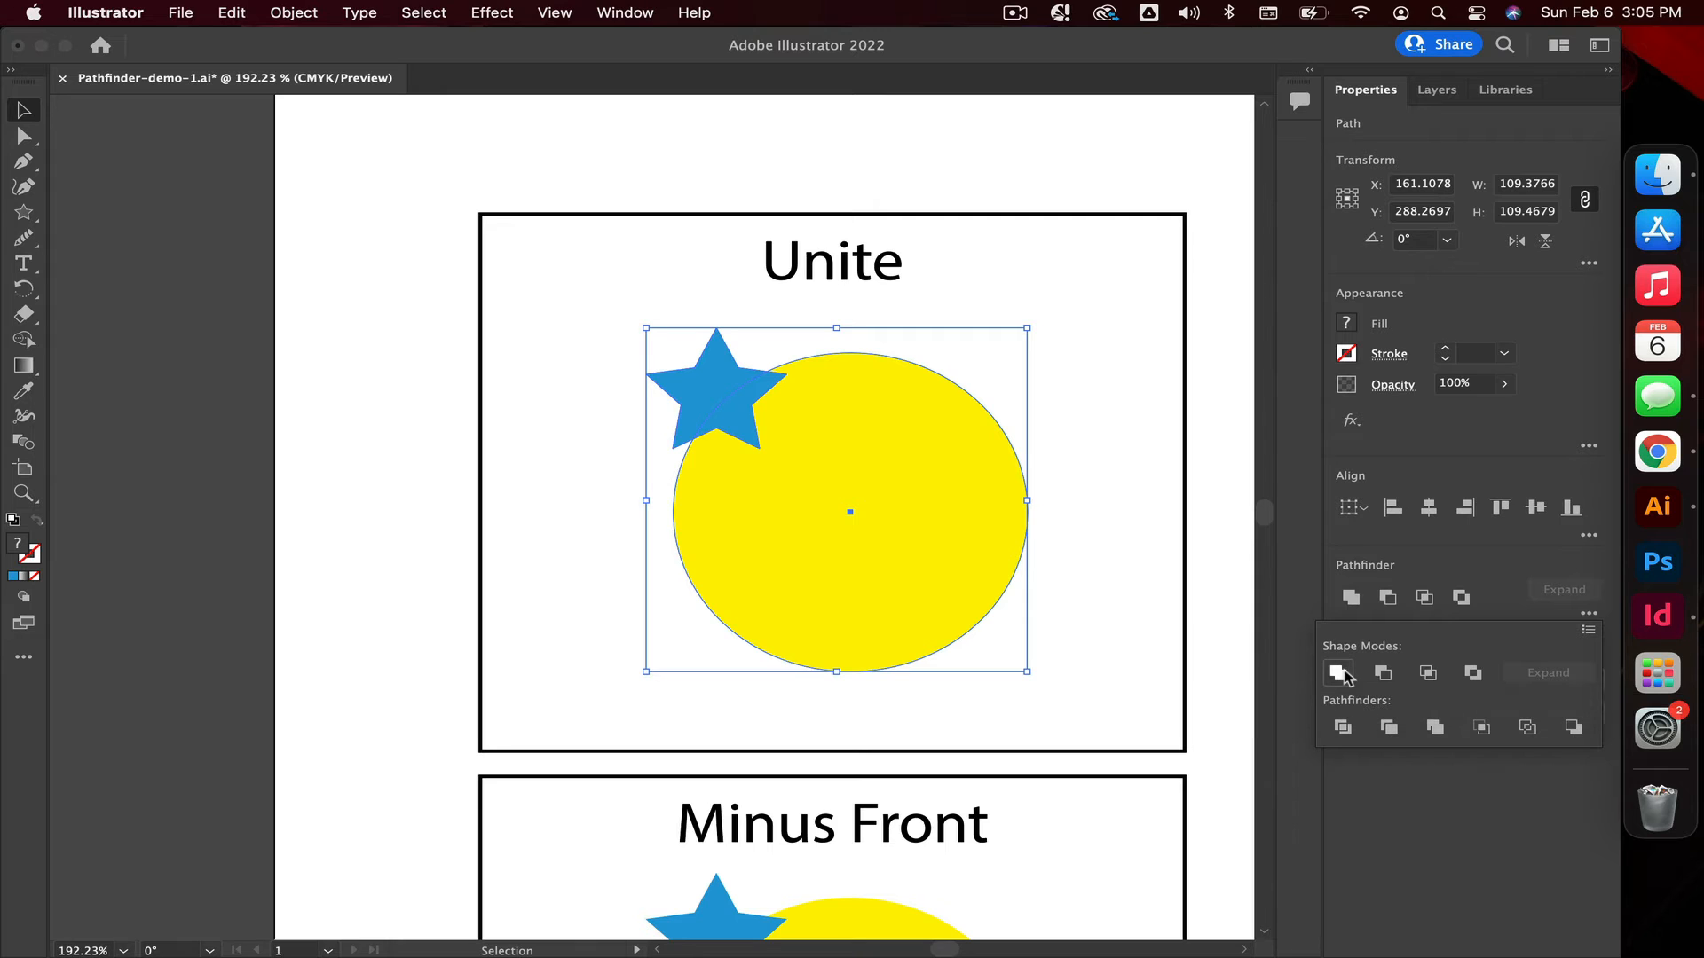
{"action": "left_click", "coordinate": [1029, 269]}
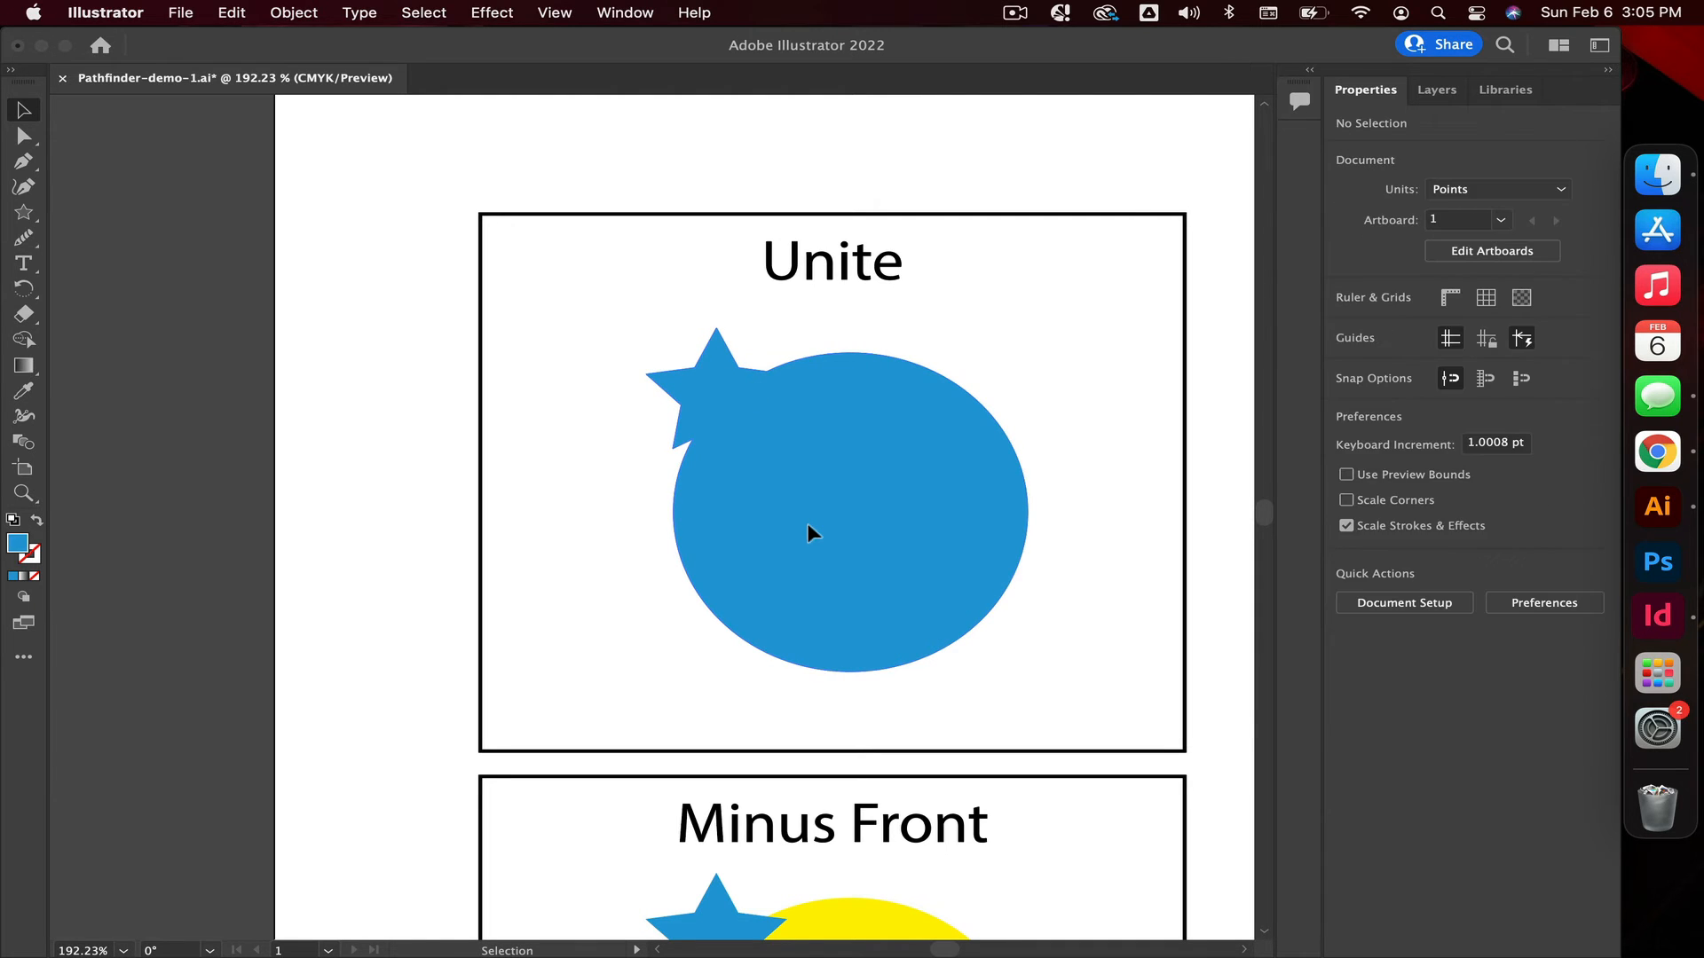
{"action": "left_click", "coordinate": [809, 528]}
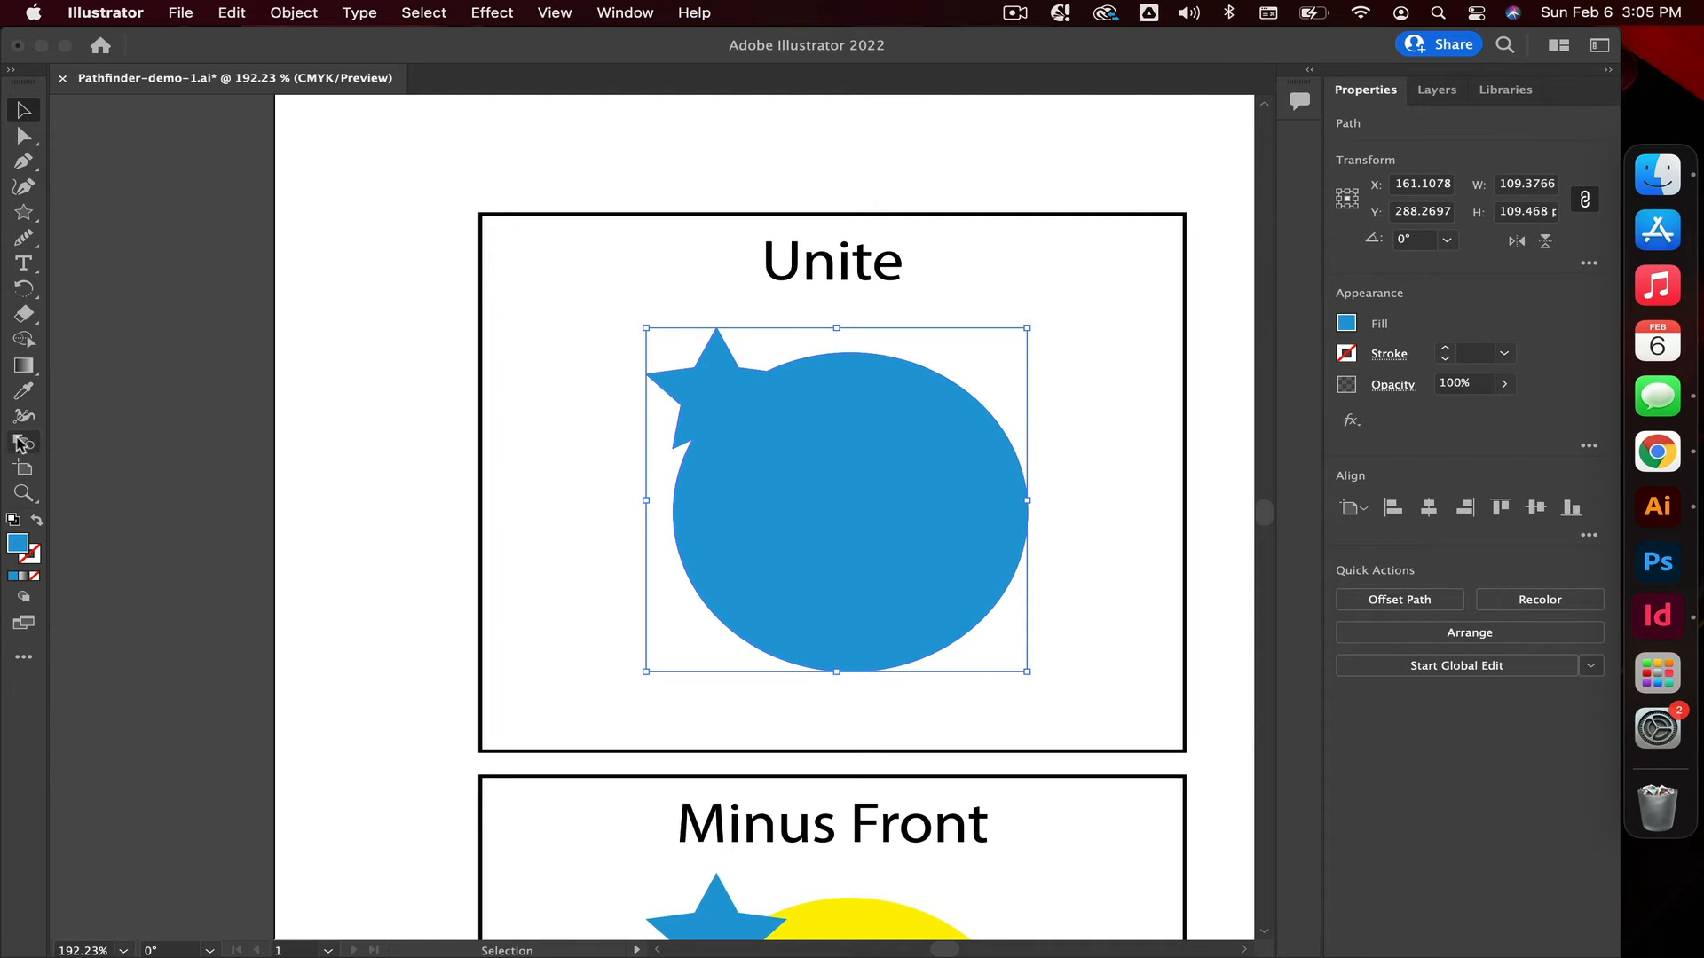
Apply the Divide pathfinder to the star and circle in the Divide box.
{"action": "left_click", "coordinate": [24, 493]}
{"action": "left_click_drag", "start_coordinate": [942, 622], "coordinate": [620, 593]}
{"action": "scroll", "coordinate": [618, 596], "scroll_direction": "right", "scroll_amount": 3}
{"action": "scroll", "coordinate": [618, 595], "scroll_direction": "down", "scroll_amount": 1}
{"action": "scroll", "coordinate": [618, 595], "scroll_direction": "right", "scroll_amount": 2}
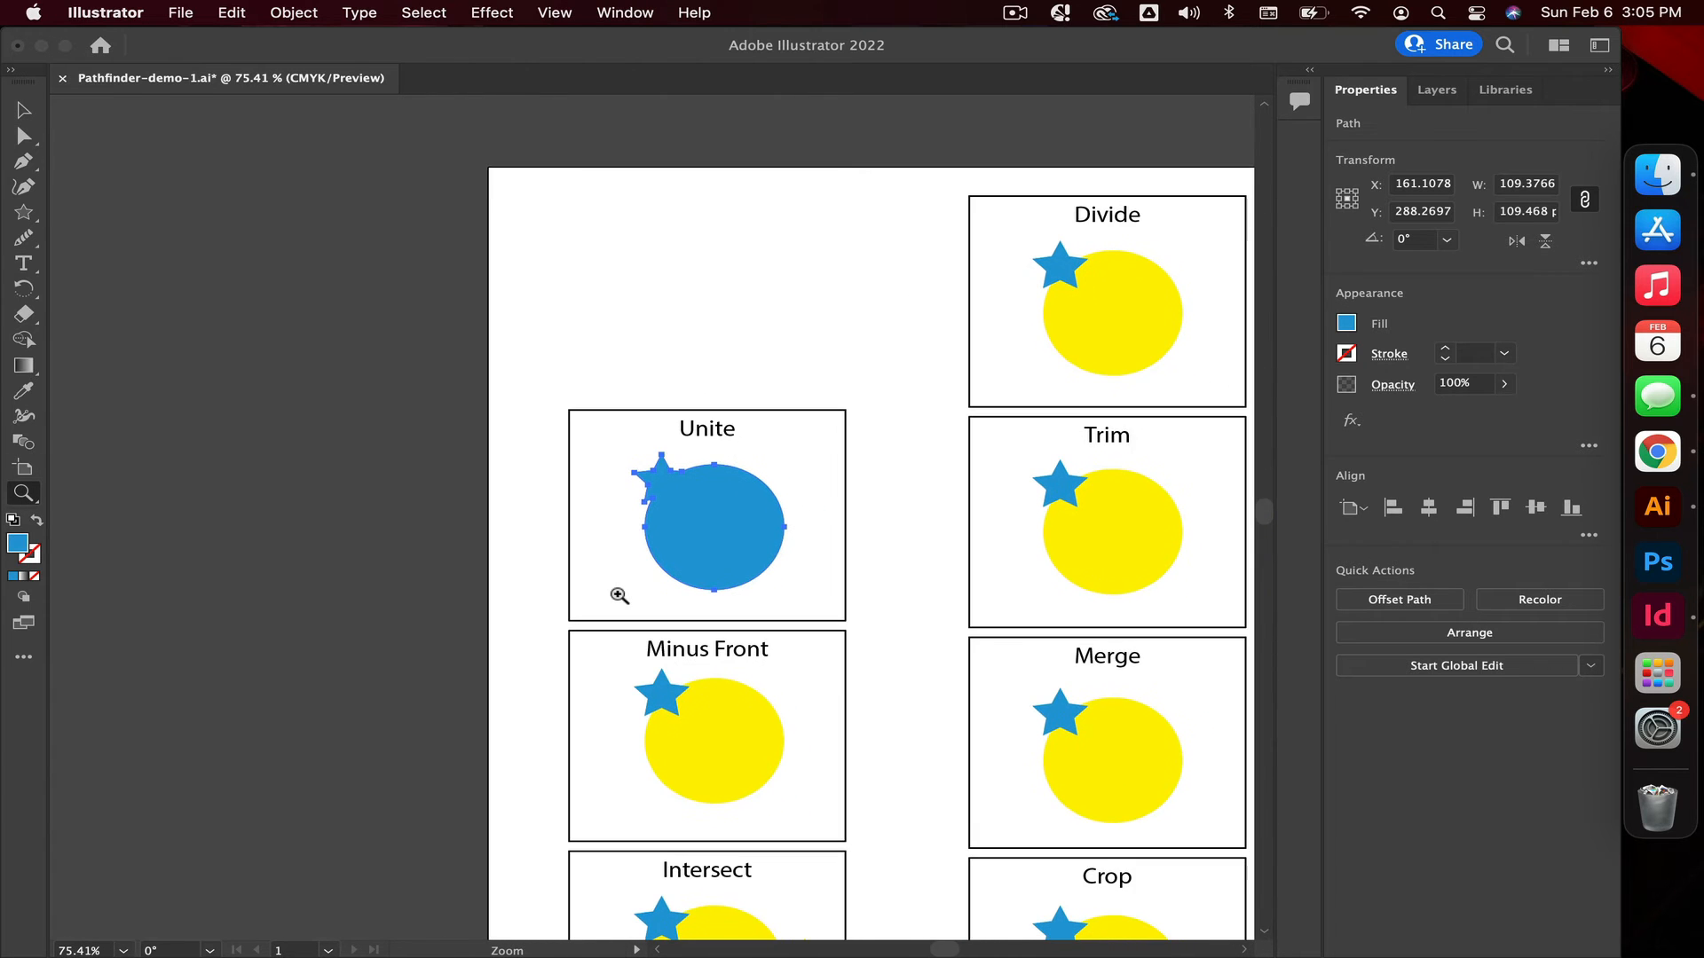
{"action": "scroll", "coordinate": [618, 595], "scroll_direction": "right", "scroll_amount": 4}
{"action": "scroll", "coordinate": [618, 596], "scroll_direction": "up", "scroll_amount": 1}
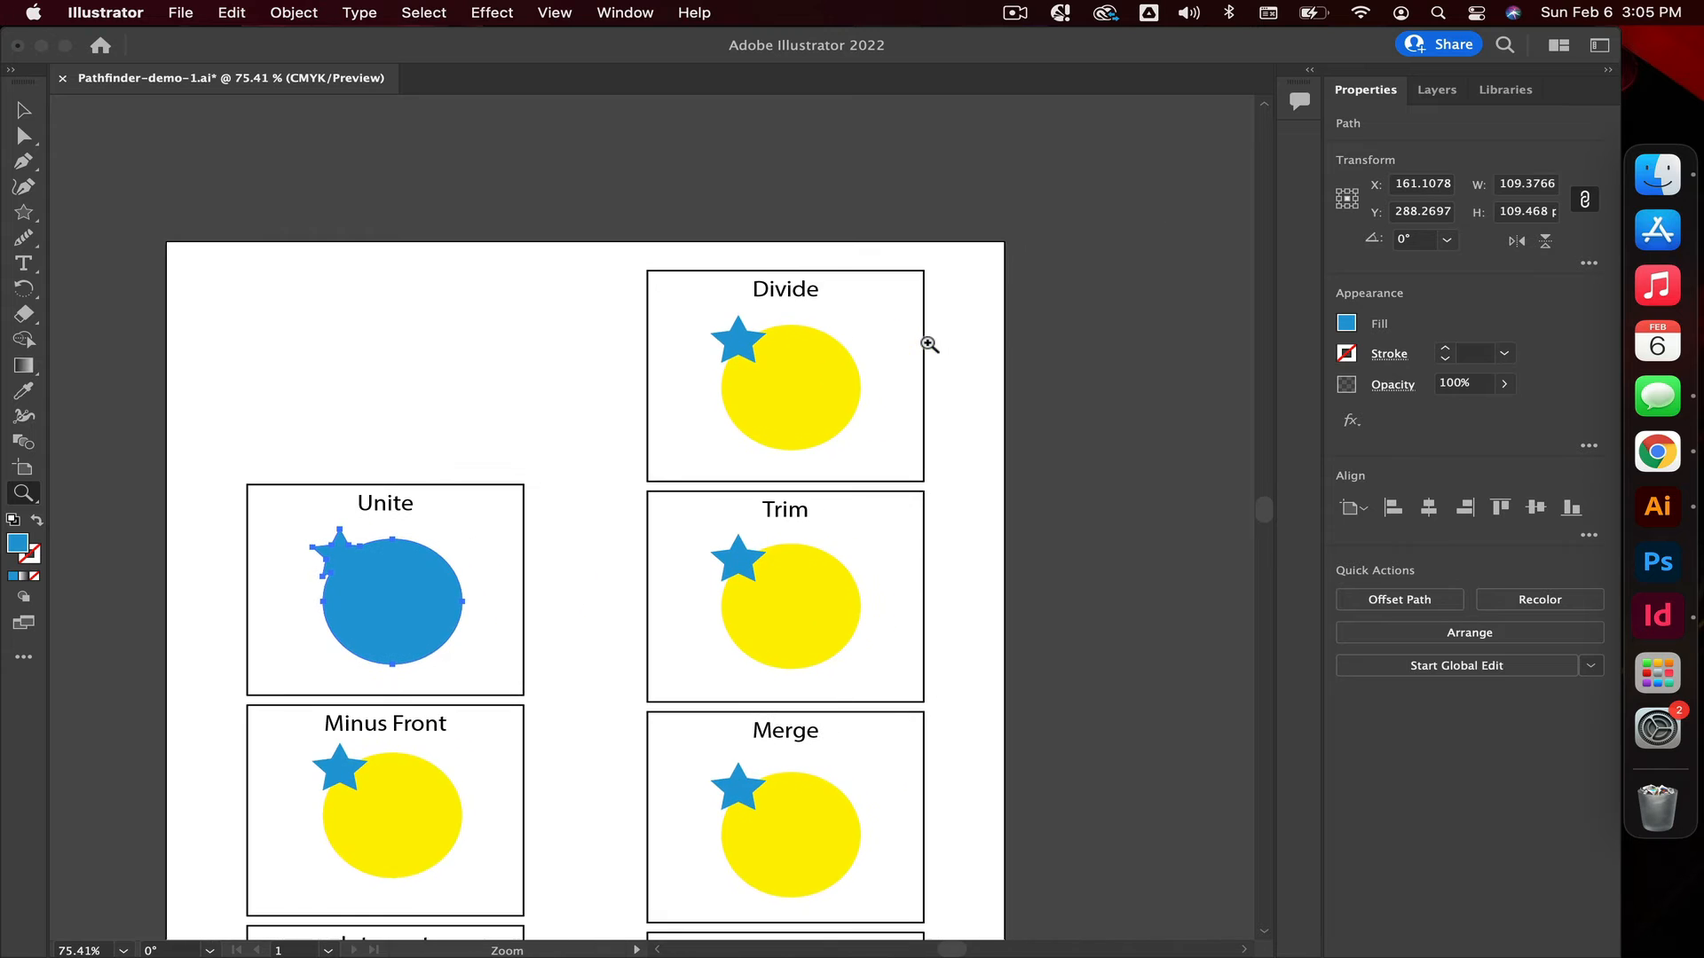
{"action": "left_click_drag", "start_coordinate": [834, 368], "coordinate": [1040, 380]}
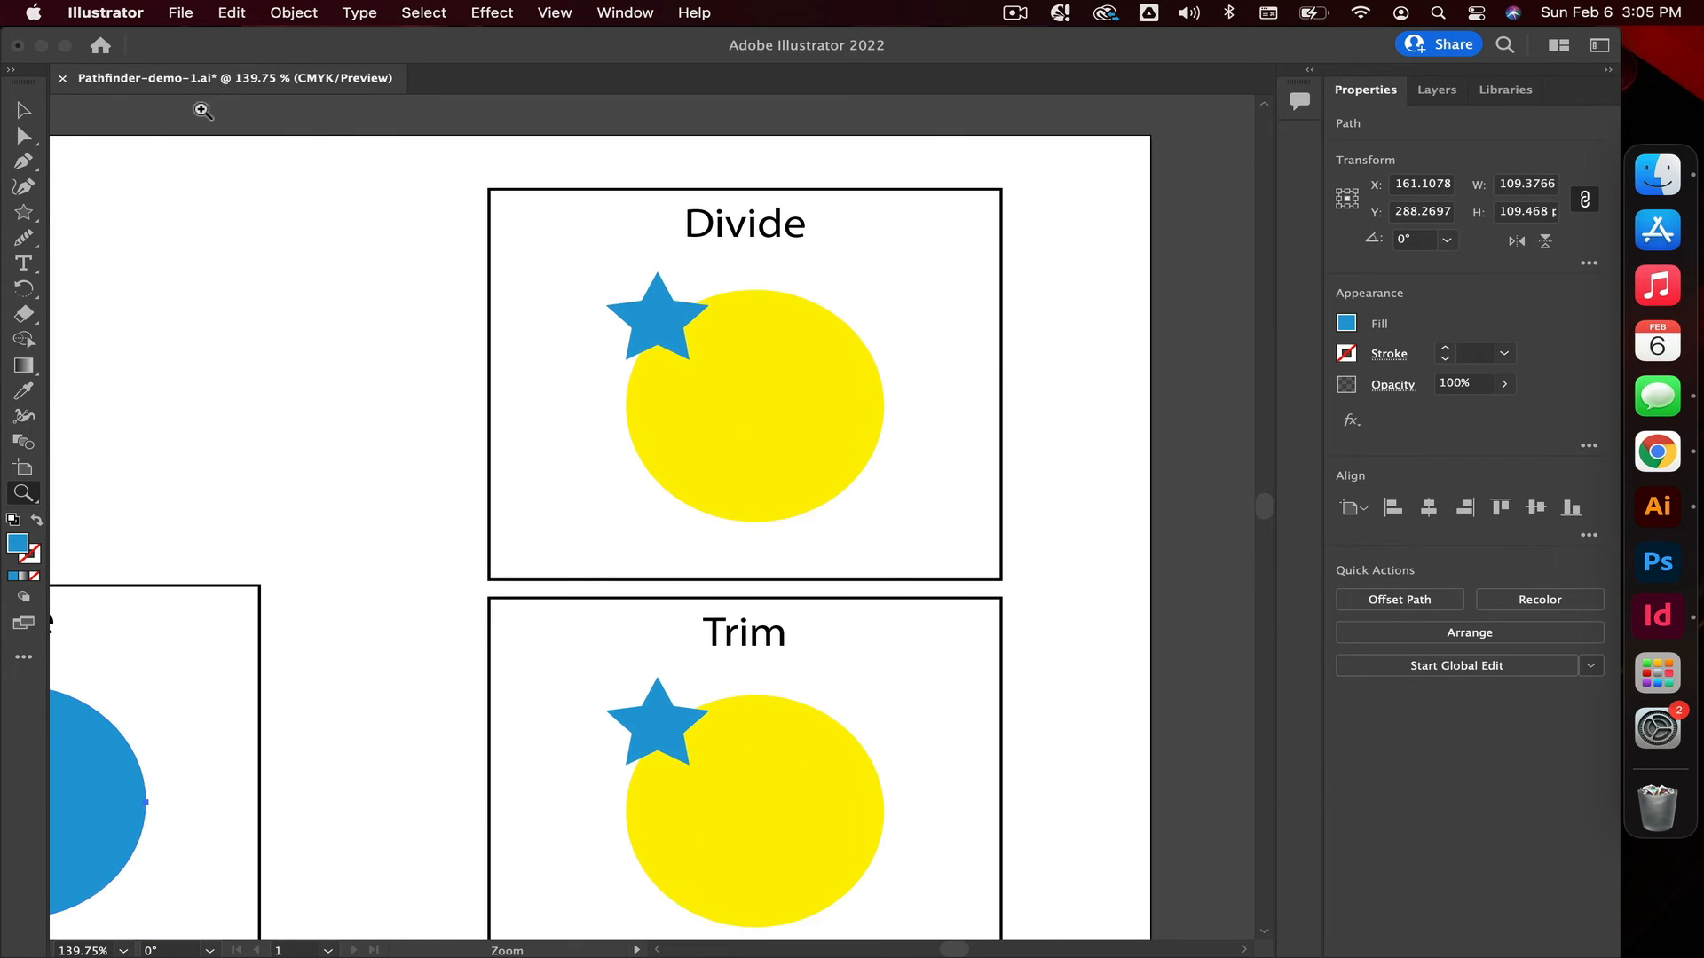
{"action": "key", "text": "v"}
{"action": "left_click_drag", "start_coordinate": [929, 481], "coordinate": [592, 289]}
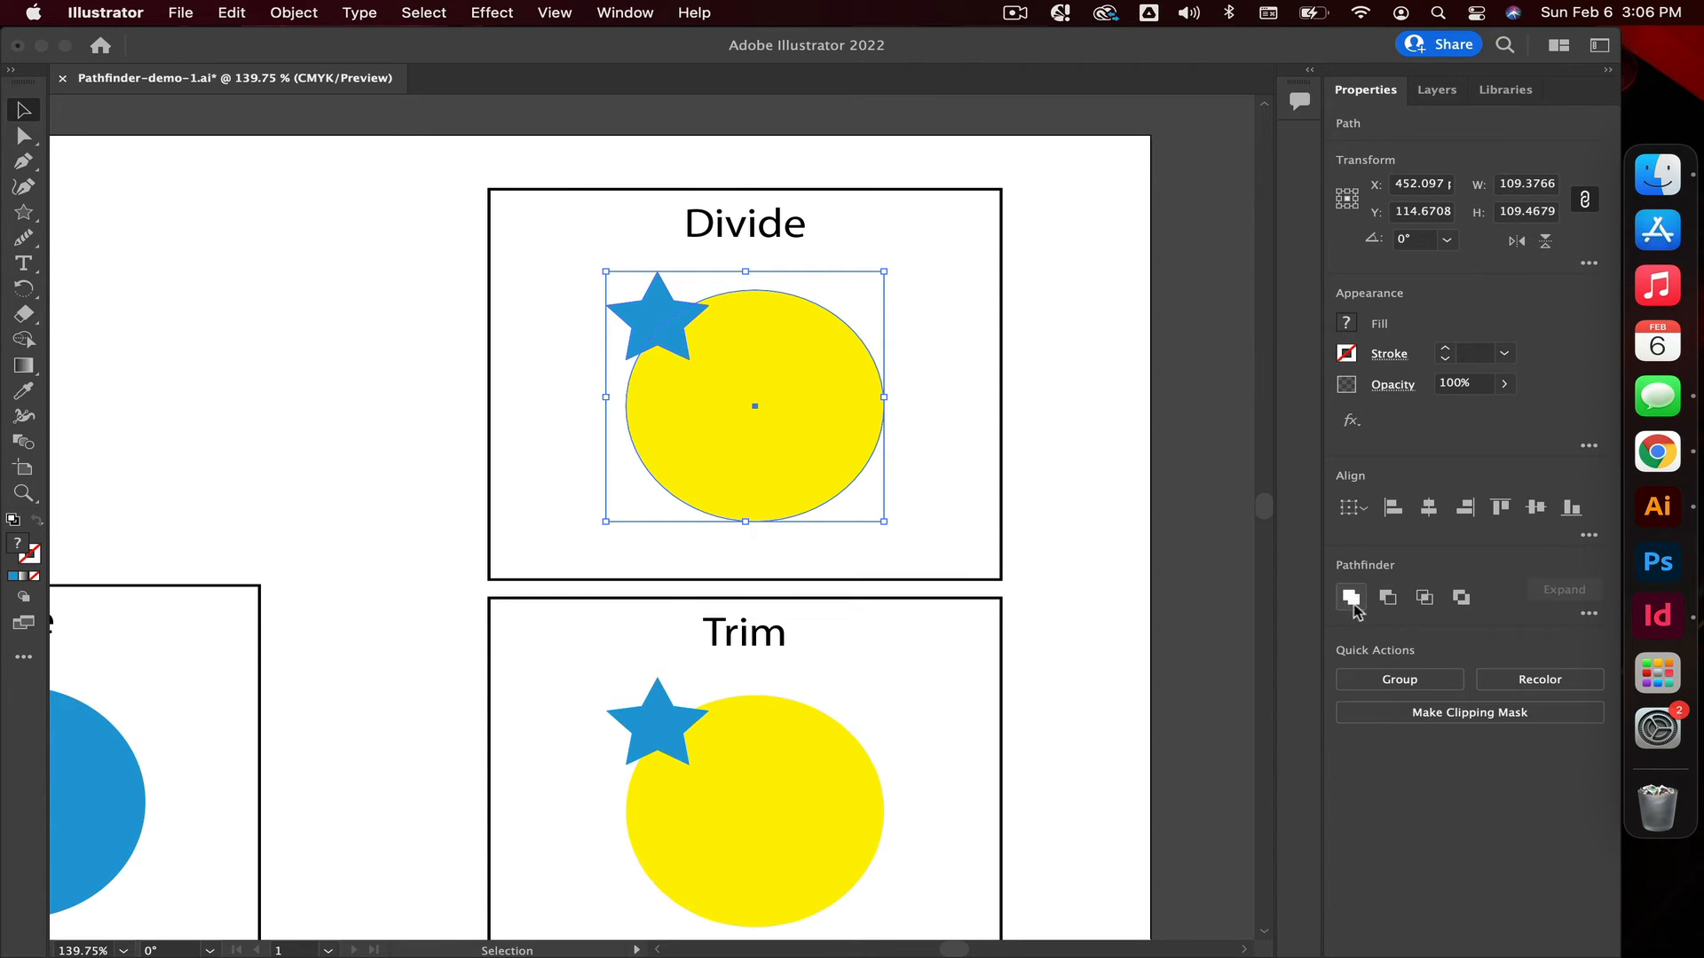
{"action": "left_click", "coordinate": [1588, 615]}
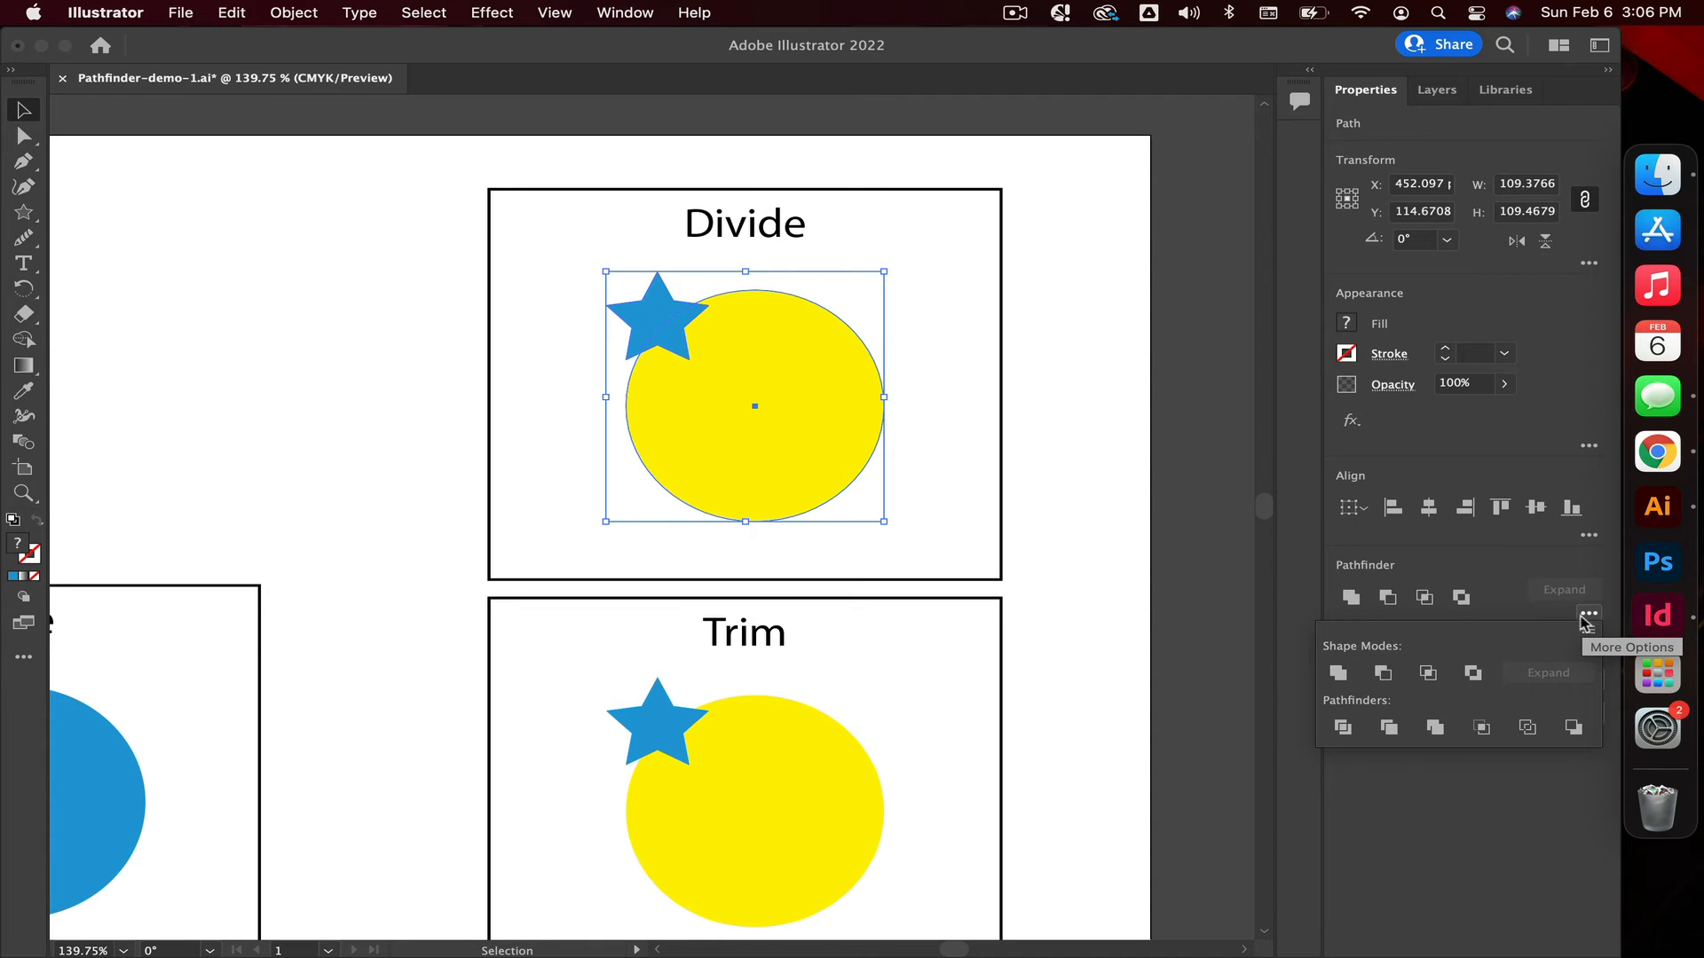
{"action": "left_click", "coordinate": [1343, 729]}
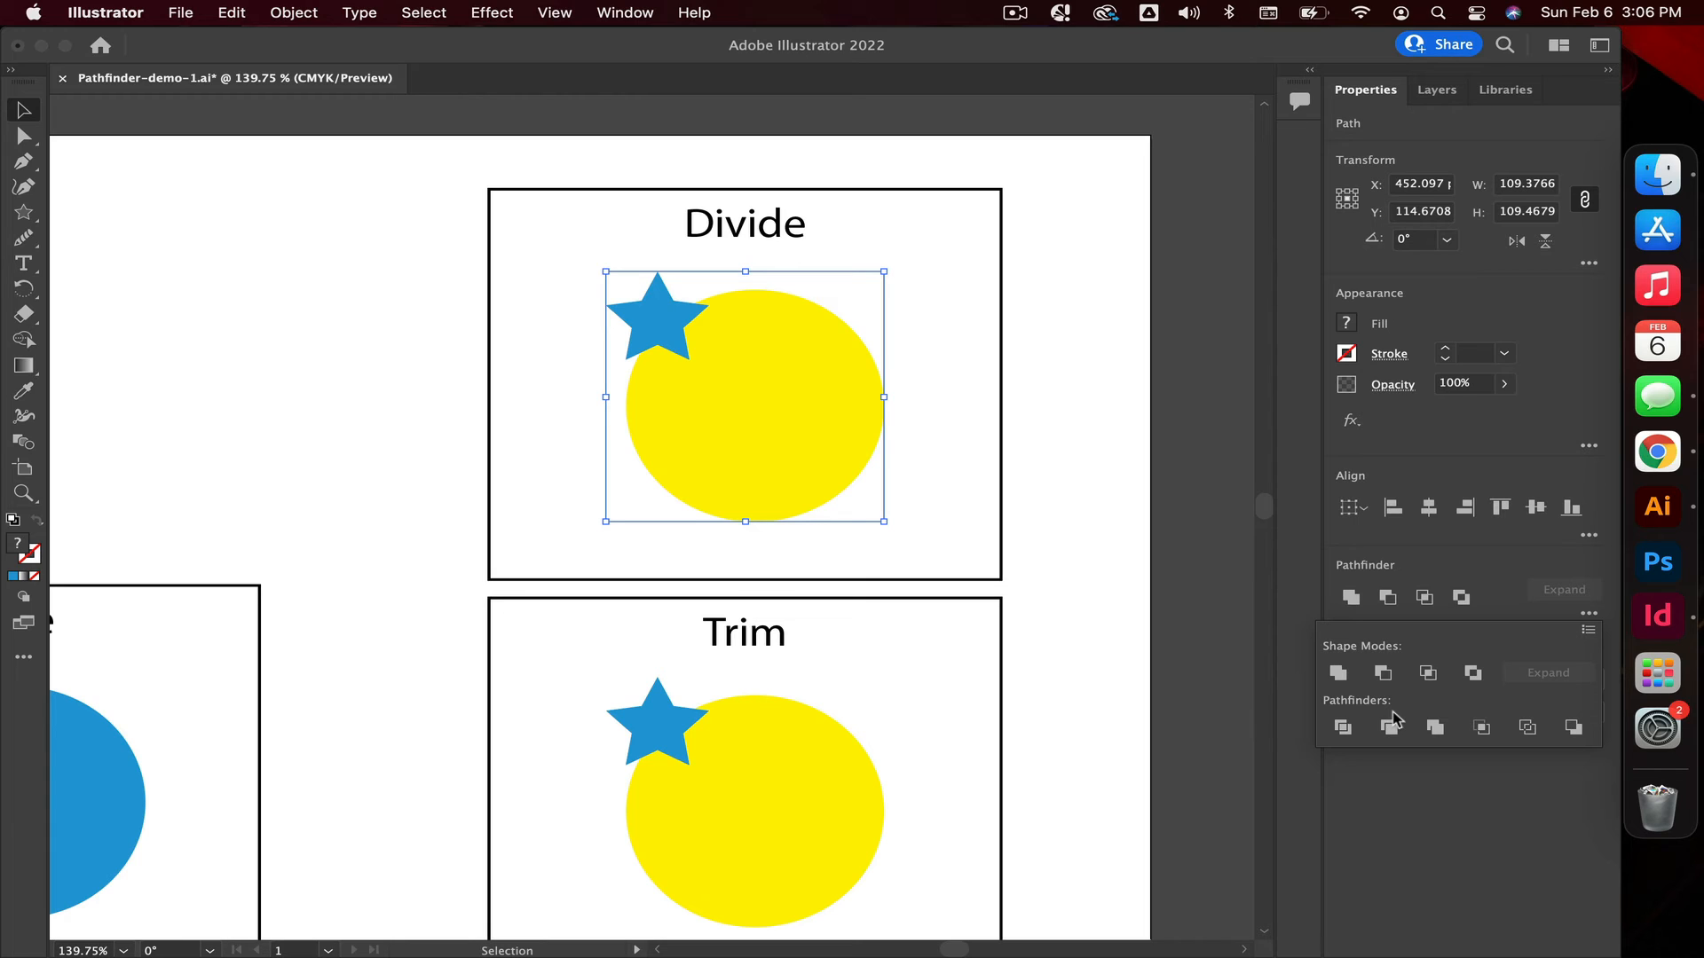
{"action": "left_click", "coordinate": [1344, 727]}
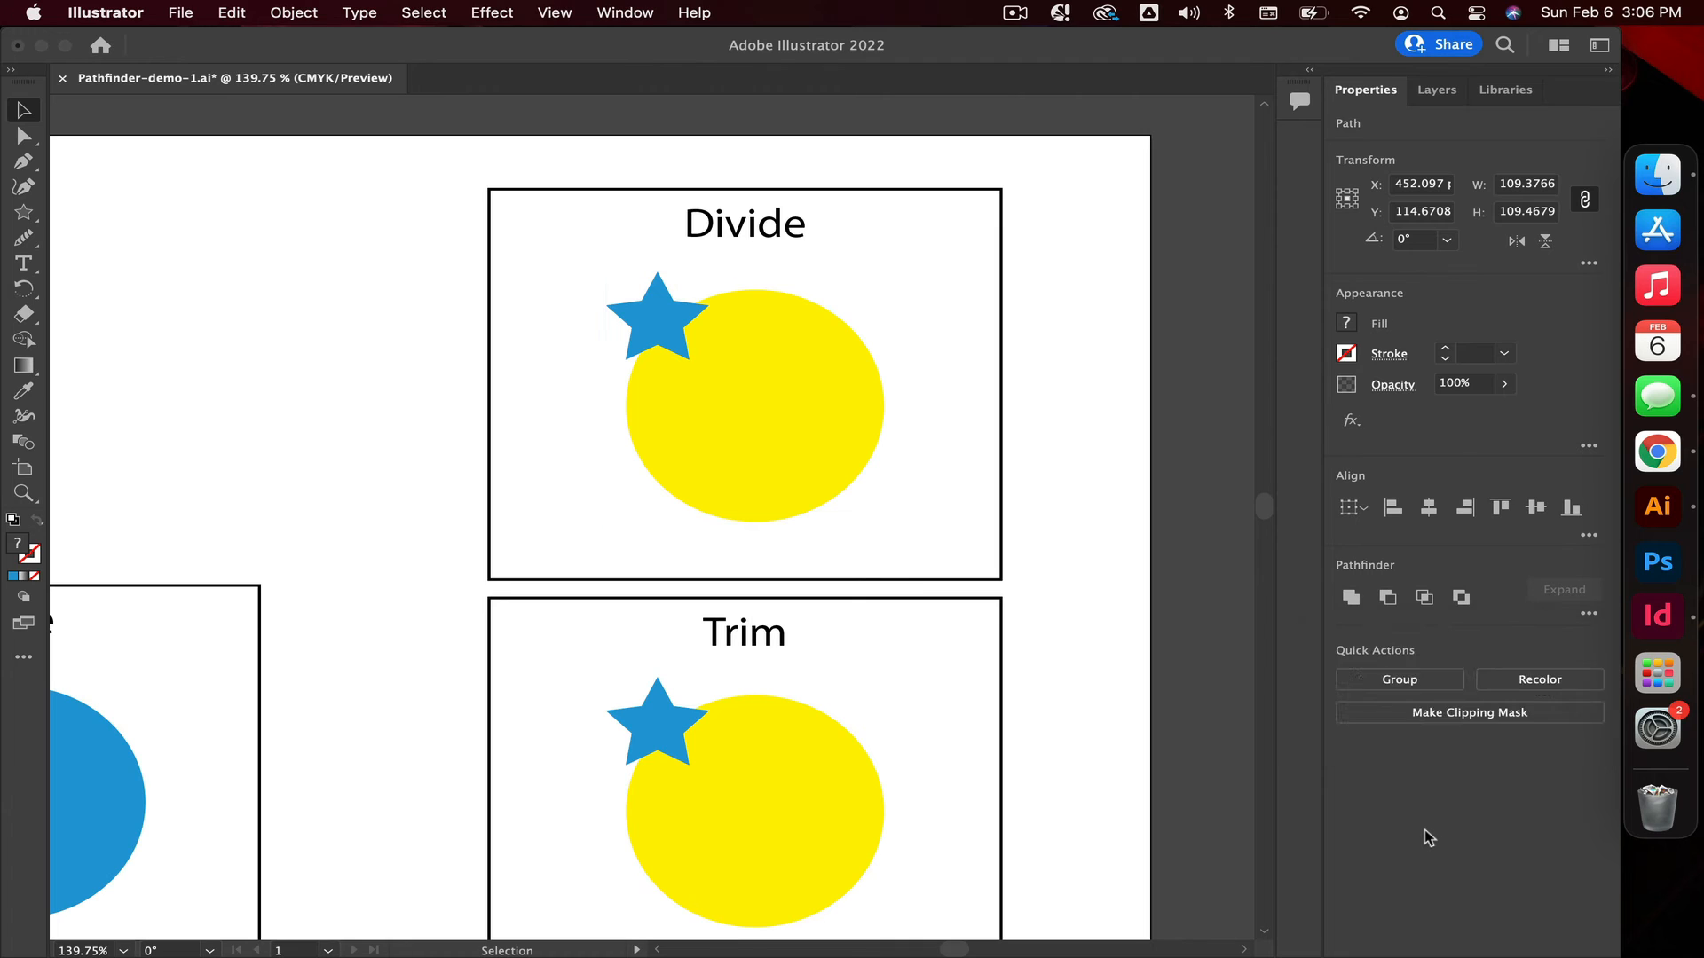
Ungroup the divided artwork and pull the outer star piece and the cut circle away from the overlap piece.
{"action": "left_click", "coordinate": [784, 472]}
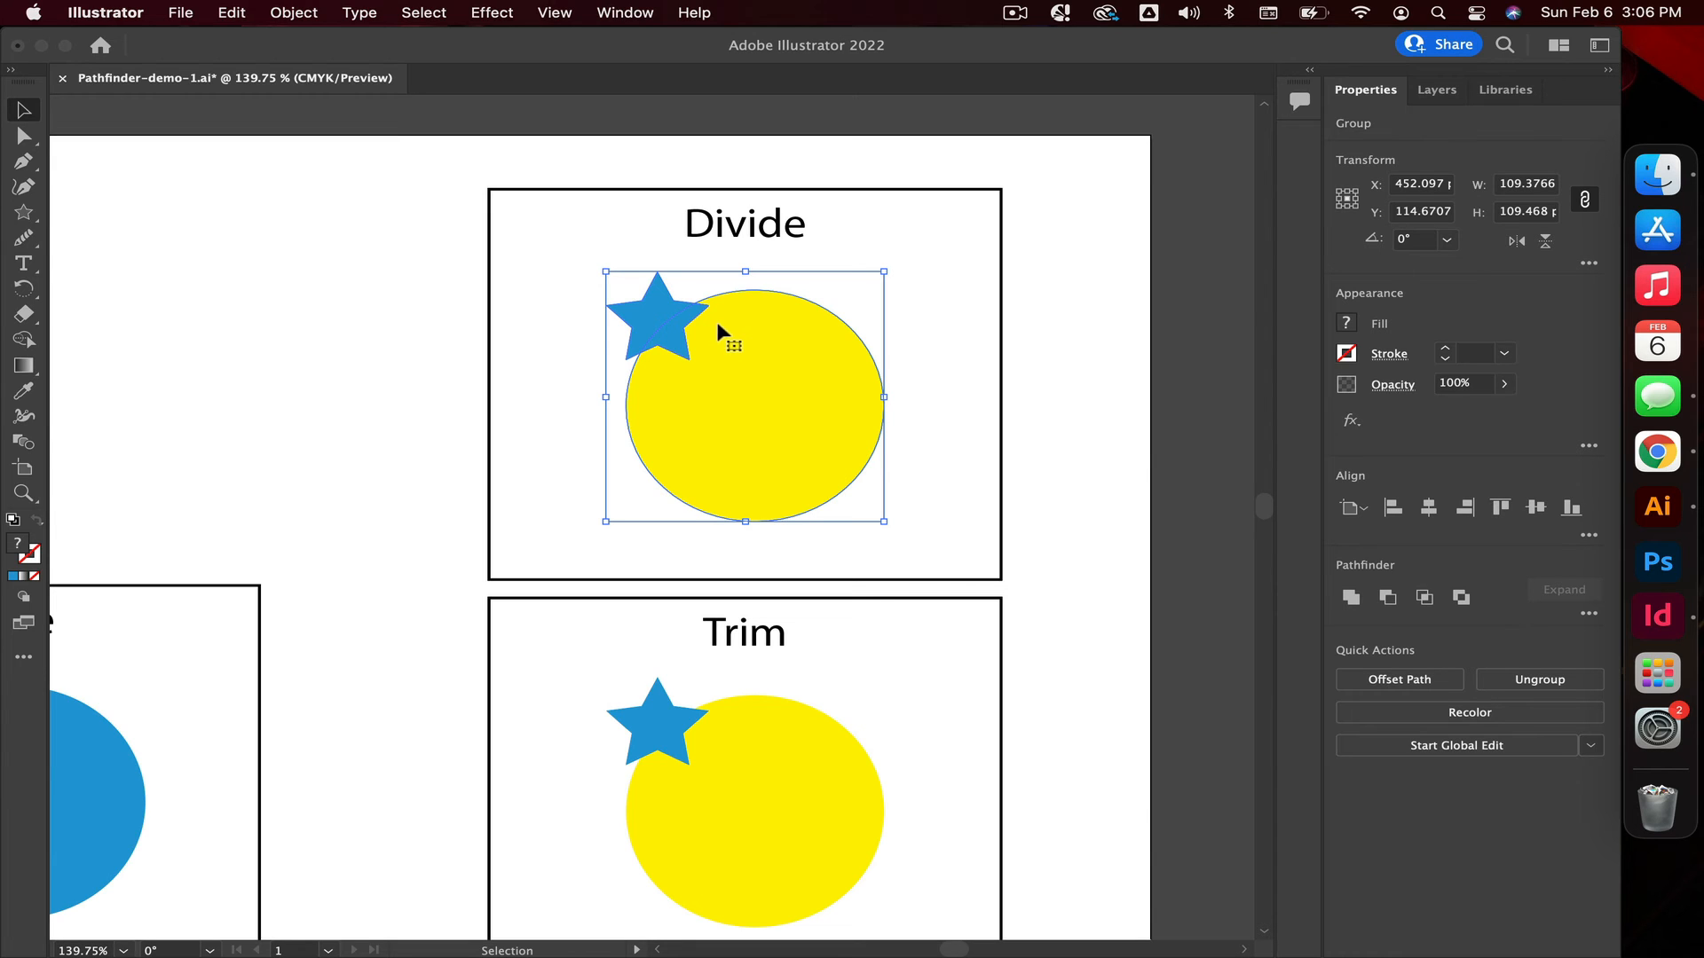
{"action": "left_click", "coordinate": [1533, 689]}
{"action": "left_click", "coordinate": [1154, 470]}
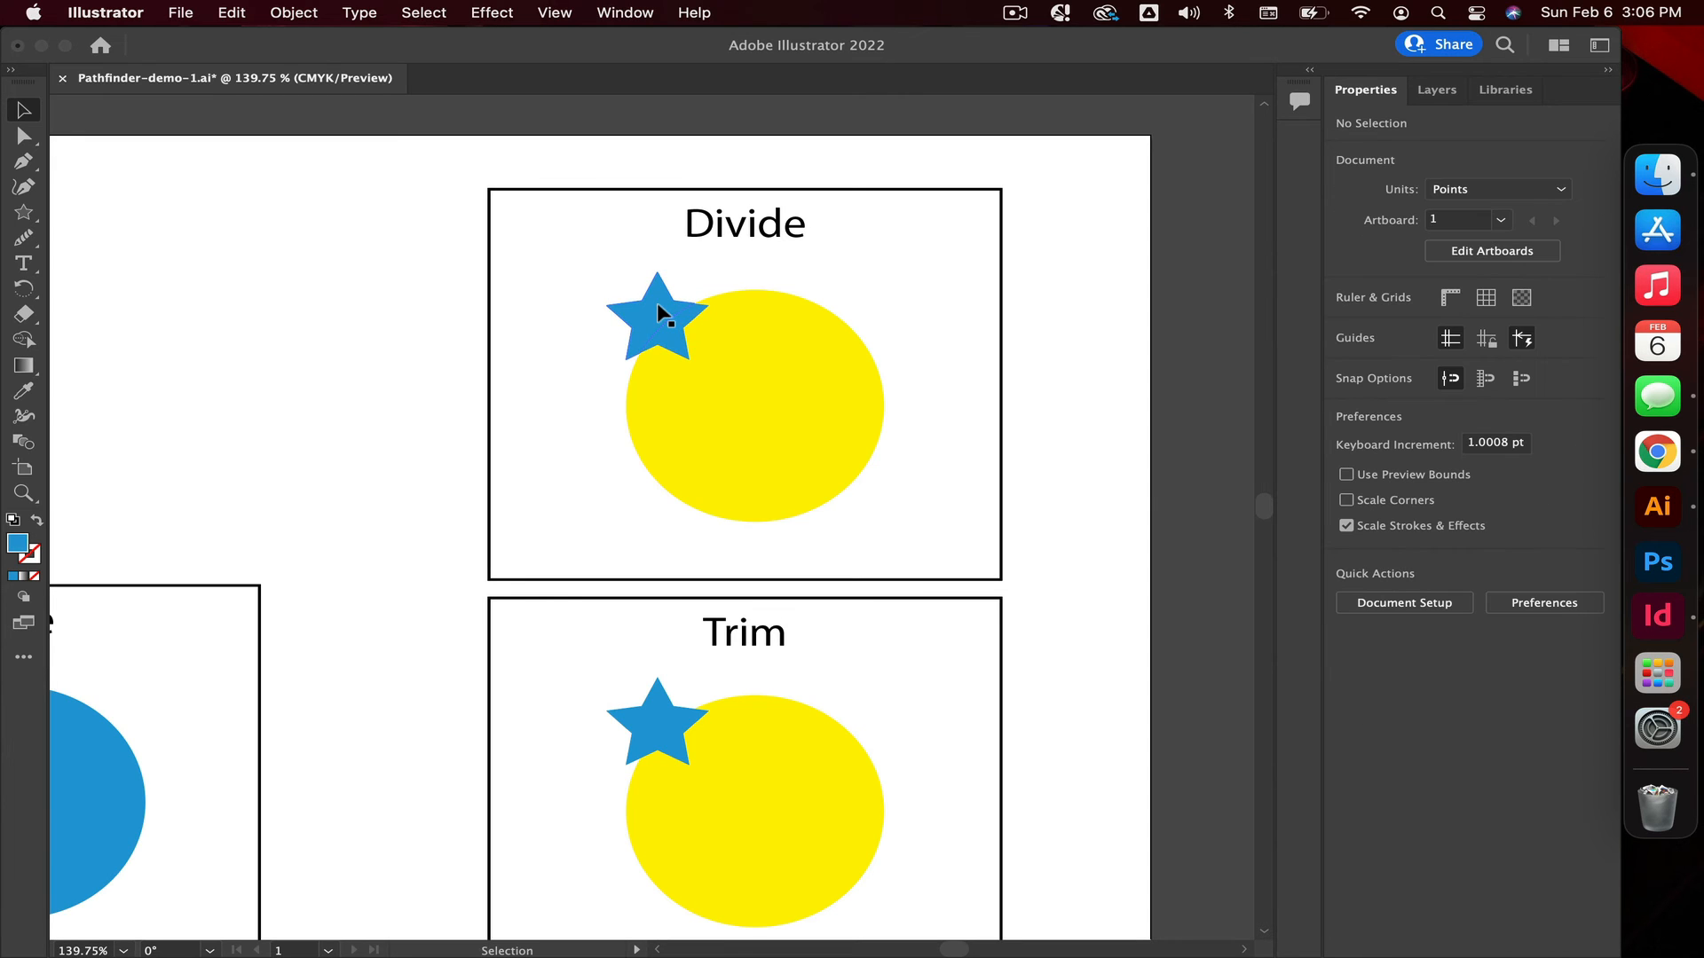
{"action": "left_click_drag", "start_coordinate": [657, 302], "coordinate": [599, 284]}
{"action": "left_click_drag", "start_coordinate": [785, 348], "coordinate": [865, 362]}
{"action": "left_click", "coordinate": [592, 443]}
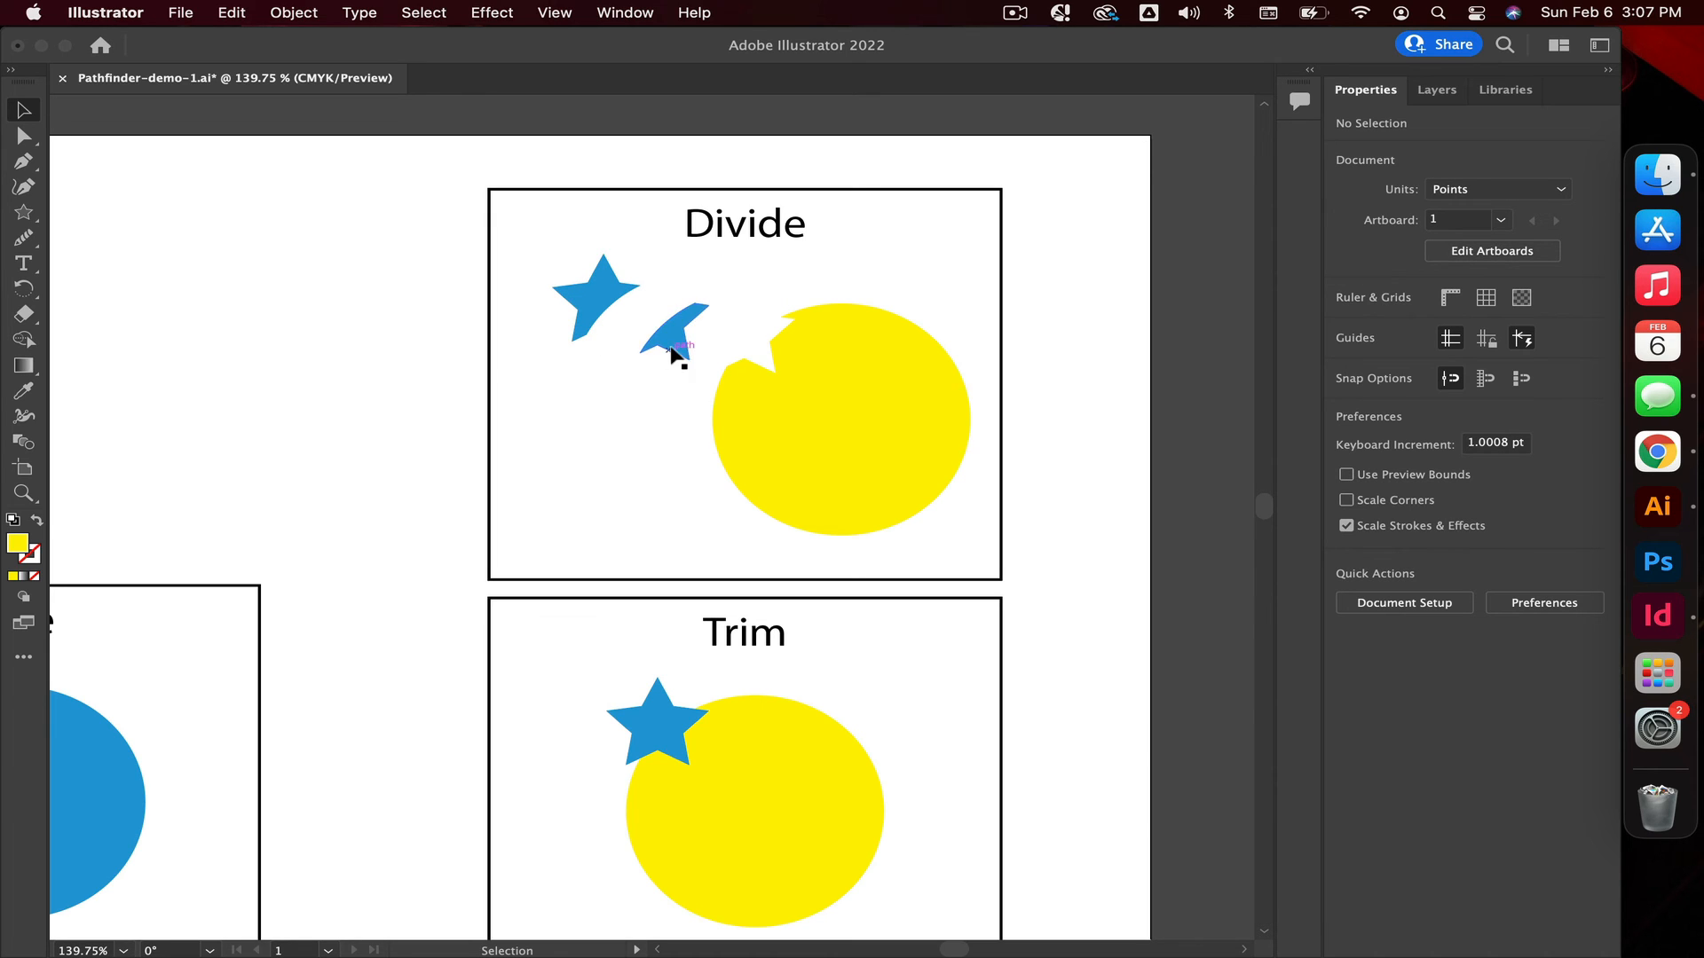
{"action": "left_click", "coordinate": [23, 494]}
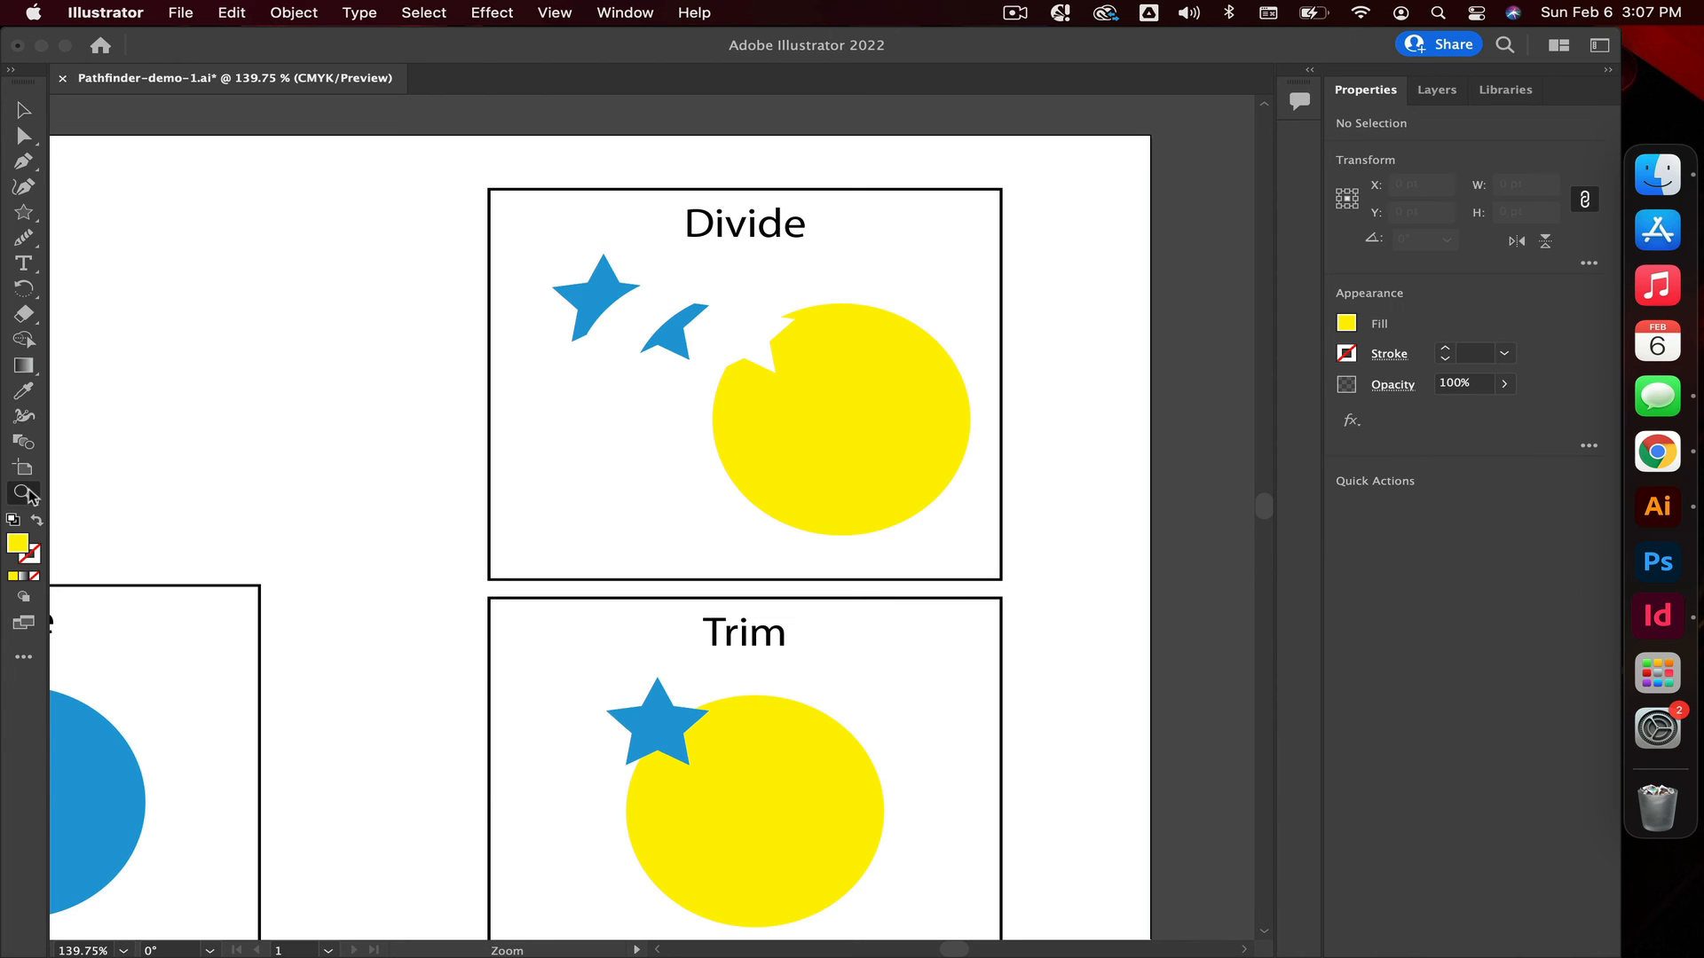
{"action": "left_click_drag", "start_coordinate": [662, 475], "coordinate": [410, 458]}
{"action": "scroll", "coordinate": [411, 458], "scroll_direction": "down", "scroll_amount": 2}
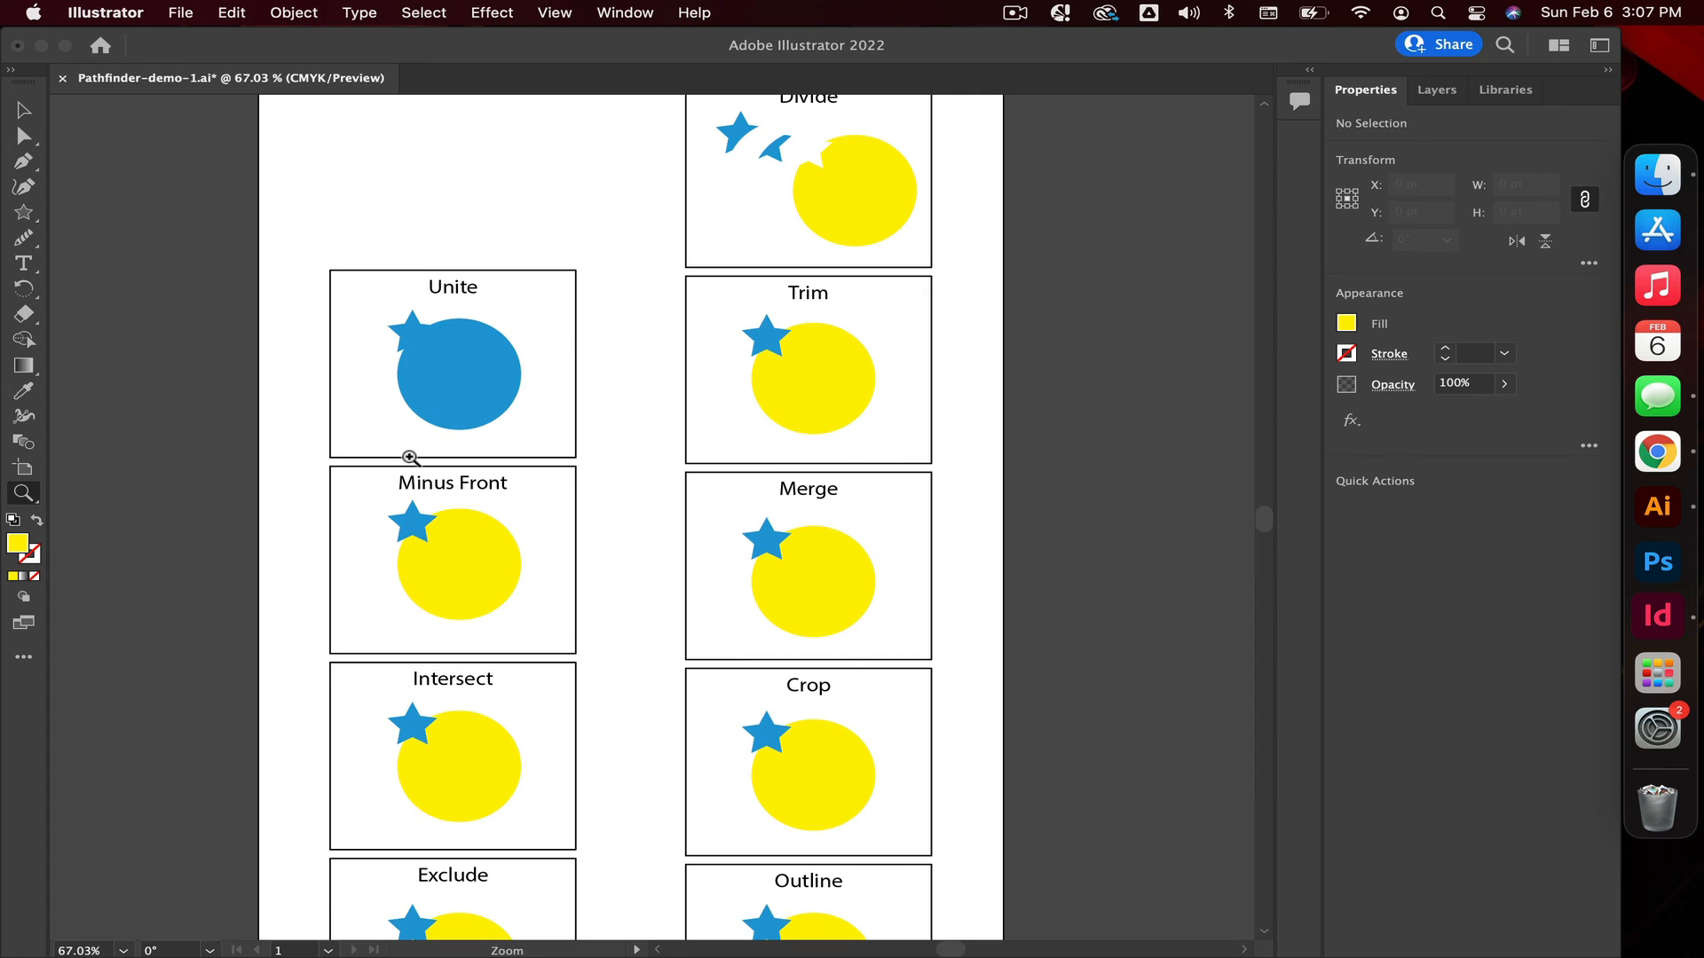